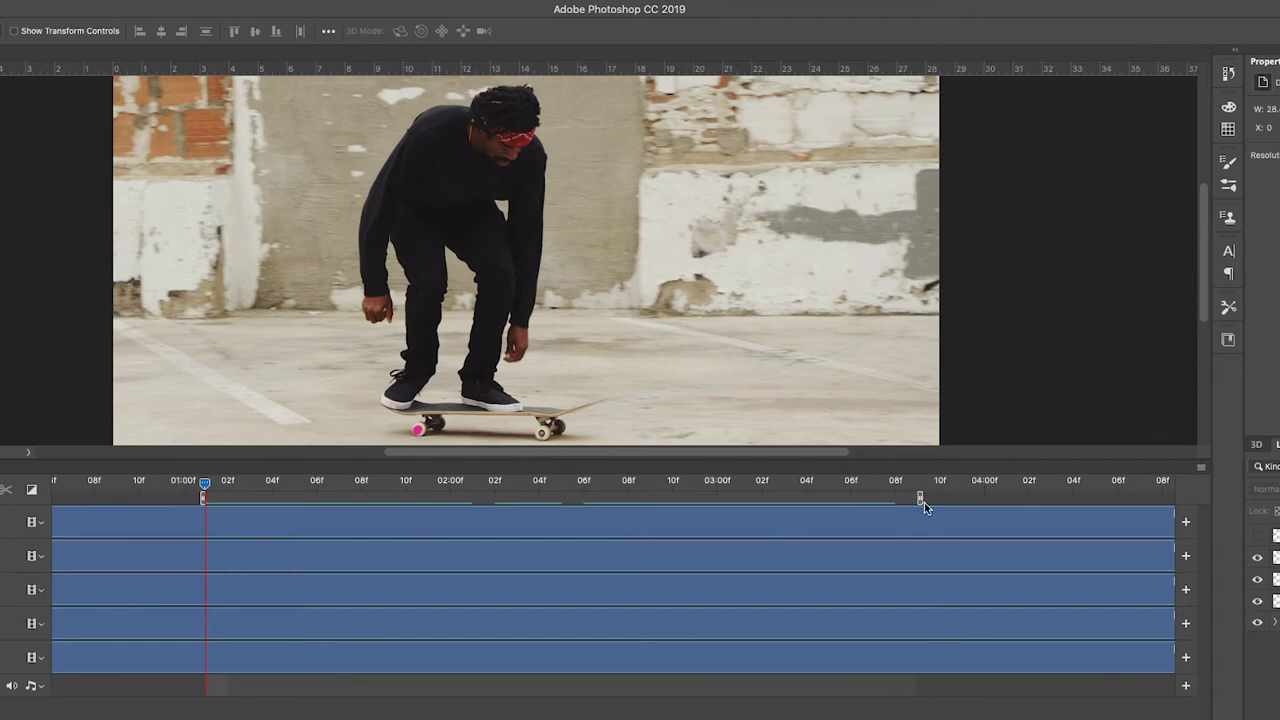
Scrub the SKATE timeline to preview frames up to the work area's end
{"action": "left_click", "coordinate": [920, 498]}
{"action": "mouse_move", "coordinate": [205, 485]}
{"action": "left_mouse_down"}
{"action": "mouse_move", "coordinate": [97, 483]}
{"action": "mouse_move", "coordinate": [212, 486]}
{"action": "left_mouse_up"}
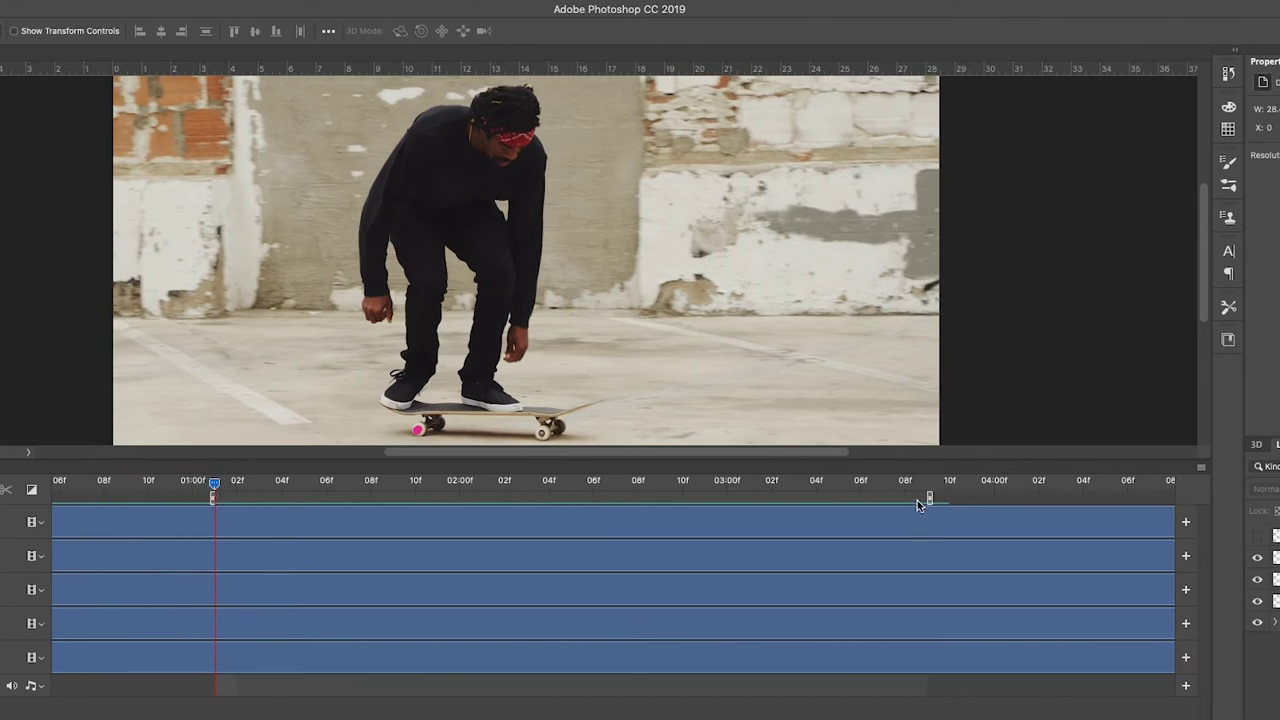
{"action": "left_click_drag", "start_coordinate": [916, 485], "coordinate": [928, 487]}
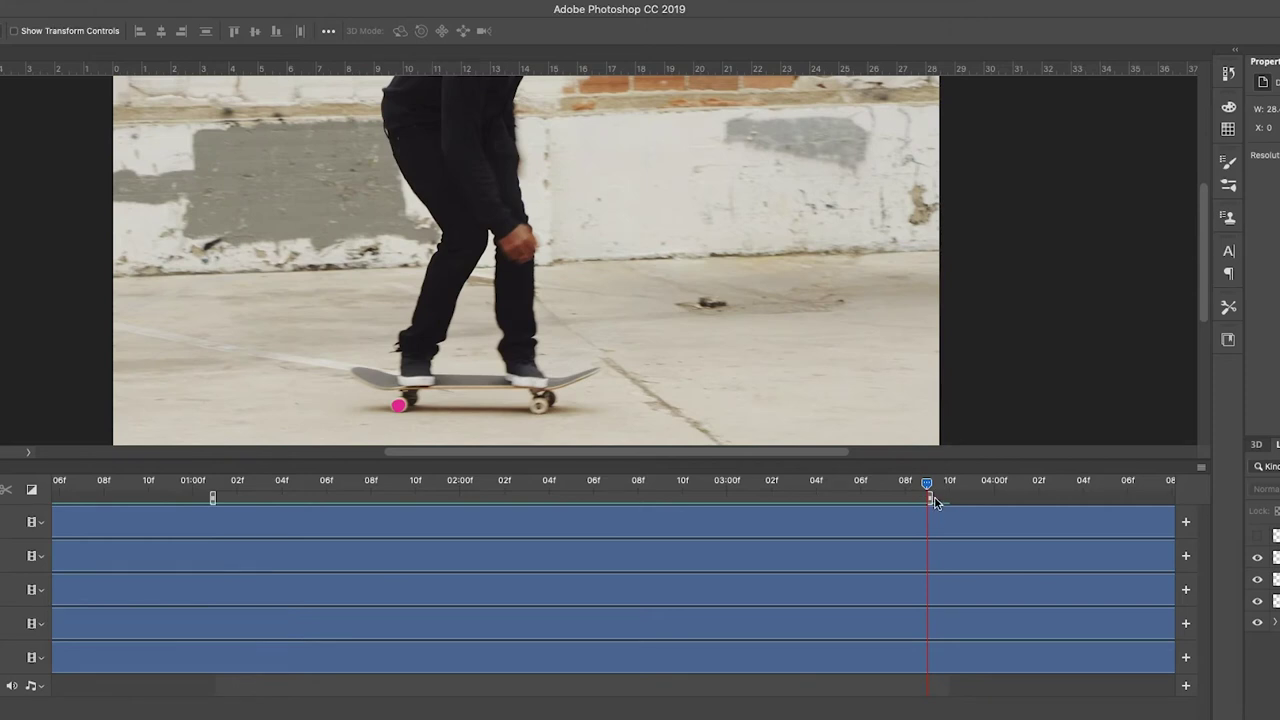
{"action": "mouse_move", "coordinate": [933, 503]}
{"action": "left_mouse_down"}
{"action": "mouse_move", "coordinate": [997, 500]}
{"action": "mouse_move", "coordinate": [929, 500]}
{"action": "mouse_move", "coordinate": [925, 486]}
{"action": "mouse_move", "coordinate": [494, 506]}
{"action": "mouse_move", "coordinate": [214, 491]}
{"action": "mouse_move", "coordinate": [908, 514]}
{"action": "mouse_move", "coordinate": [213, 510]}
{"action": "left_mouse_up"}
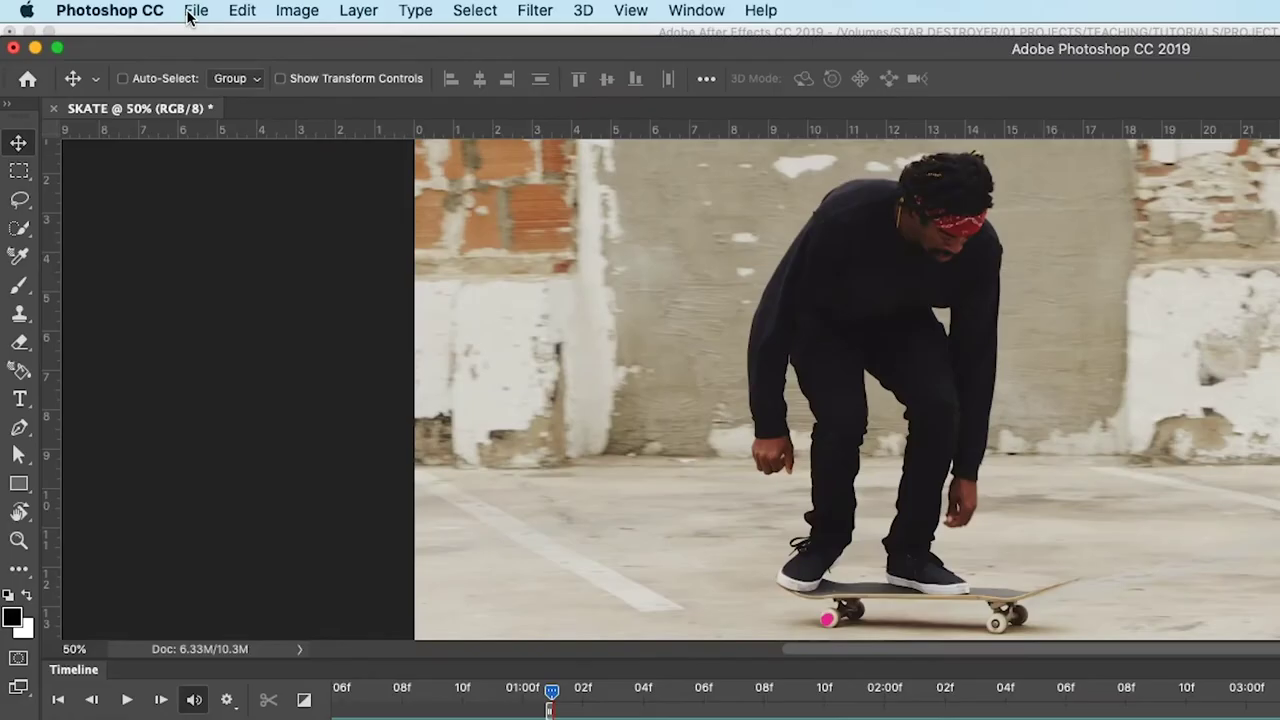
Bring up File > Export > Render Video for SKATE and choose a destination folder
{"action": "left_click", "coordinate": [194, 12]}
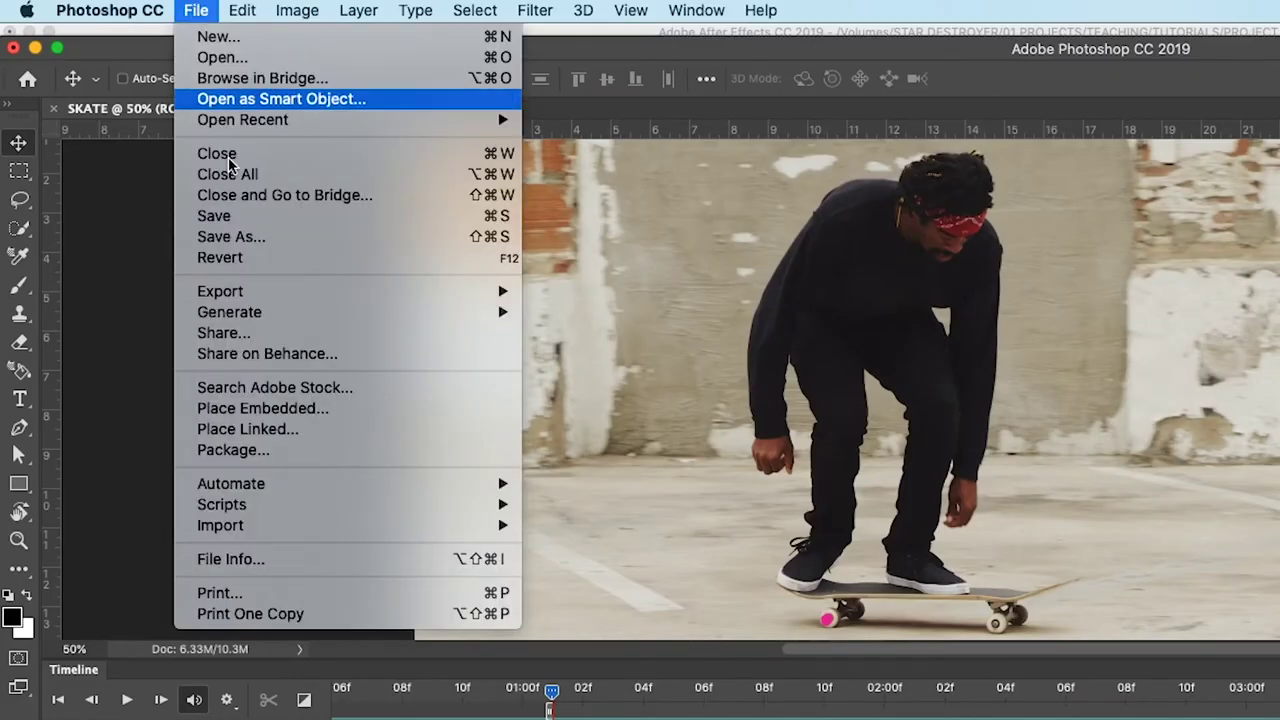
{"action": "mouse_move", "coordinate": [245, 292]}
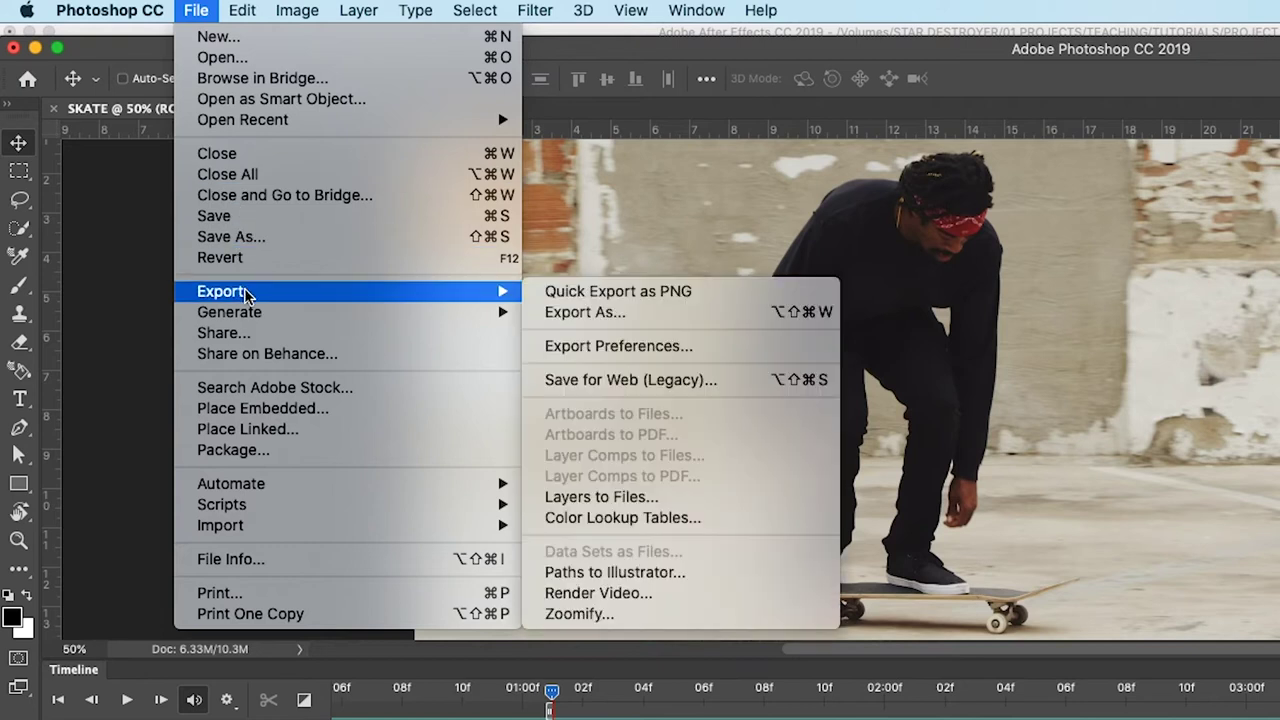
{"action": "left_click", "coordinate": [696, 594]}
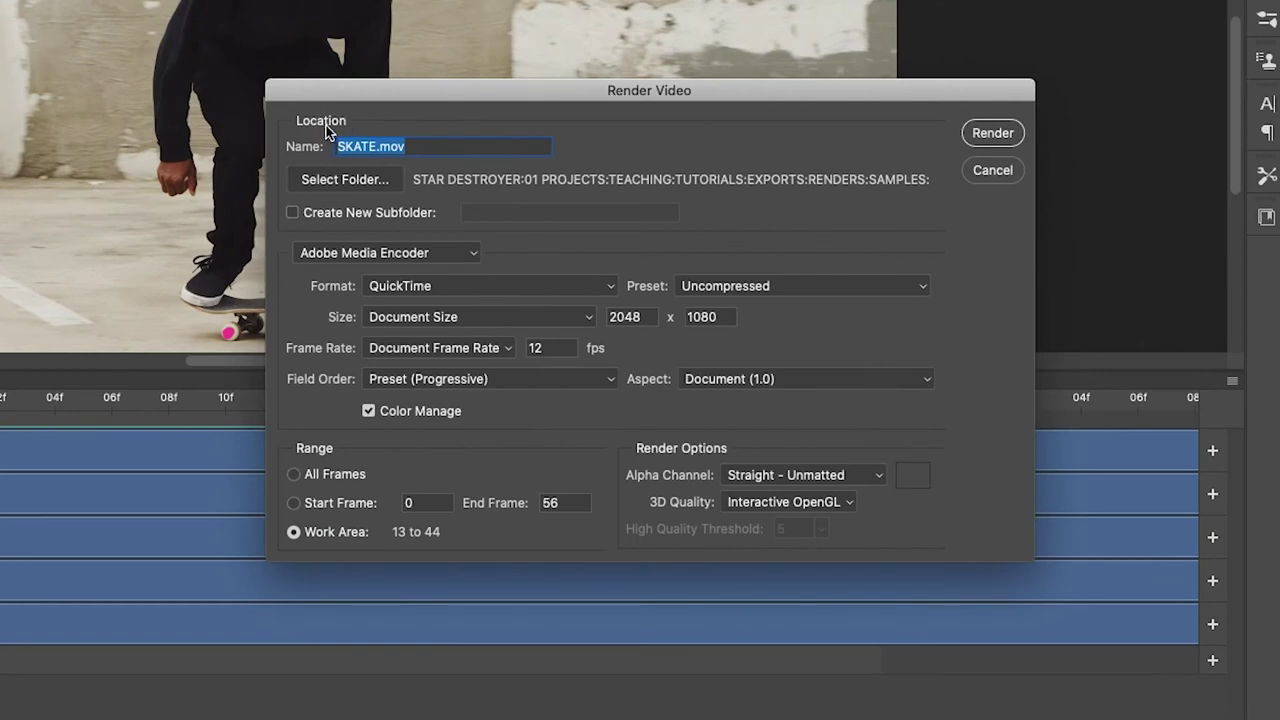
{"action": "left_click", "coordinate": [343, 181]}
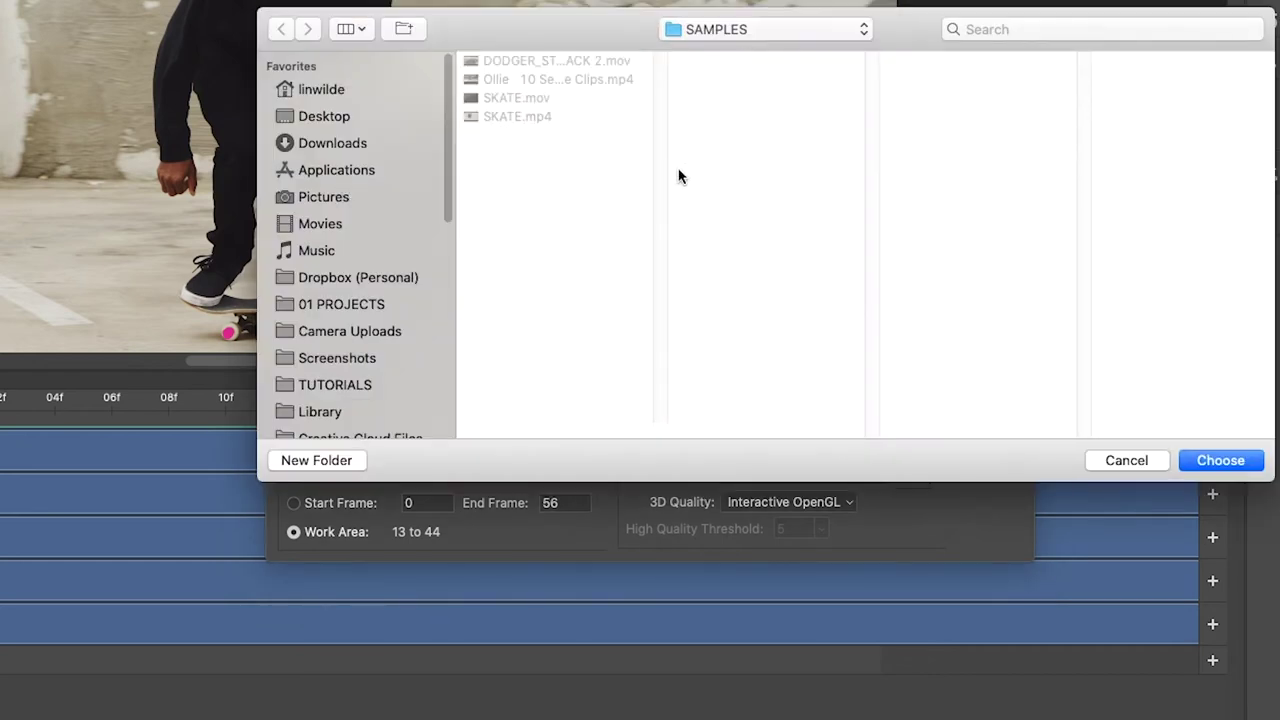
Confirm SAMPLES as the output folder for the H.264 SKATE.mp4 render
{"action": "left_click", "coordinate": [1218, 460]}
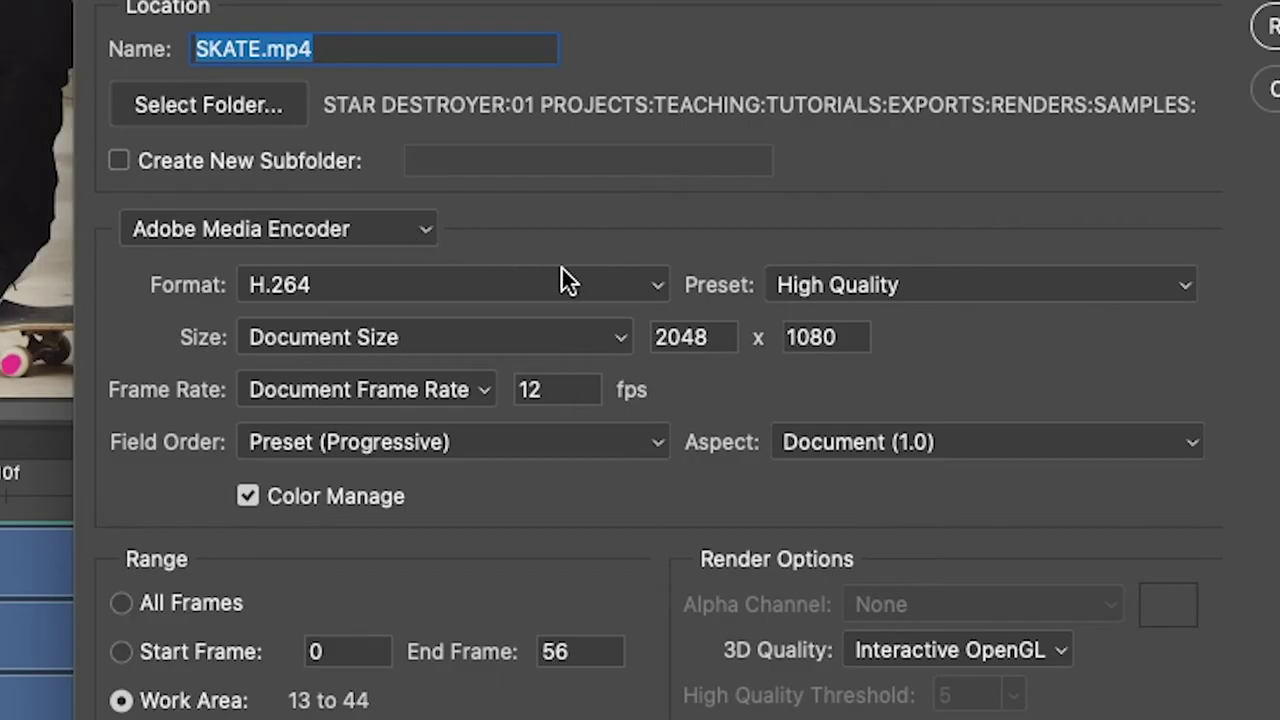
{"action": "left_click", "coordinate": [636, 287]}
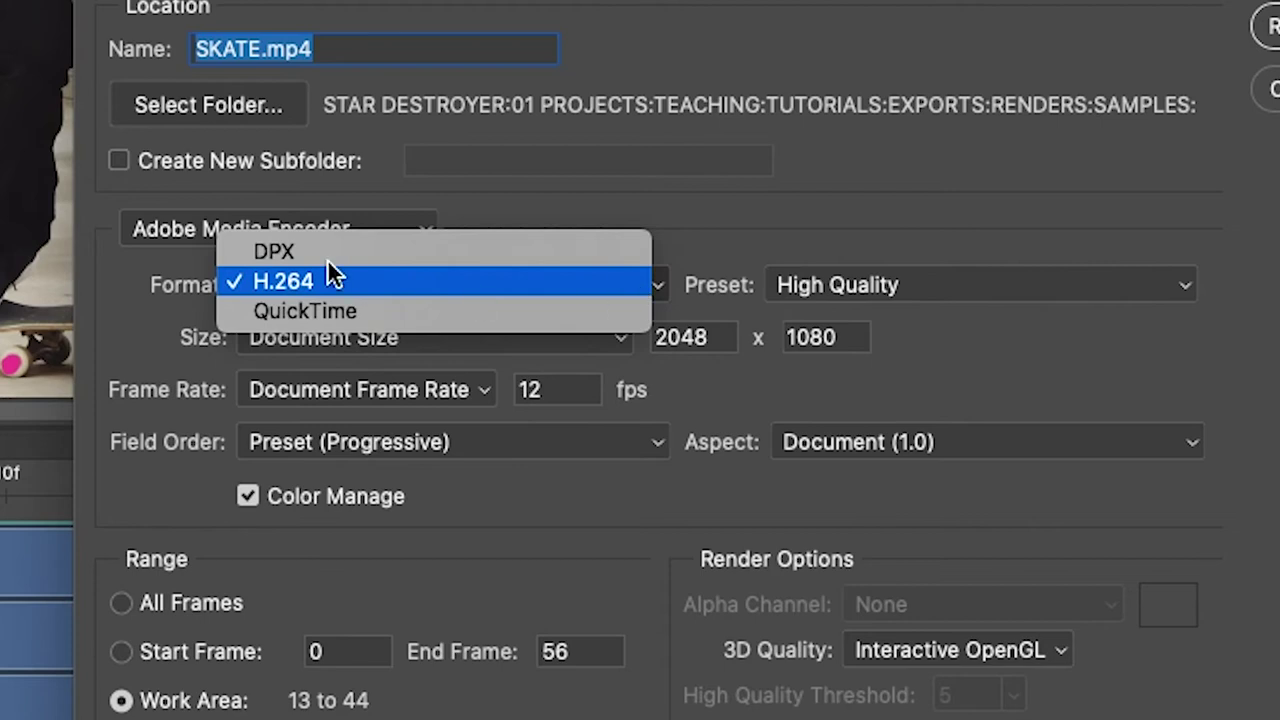
{"action": "left_click", "coordinate": [386, 281]}
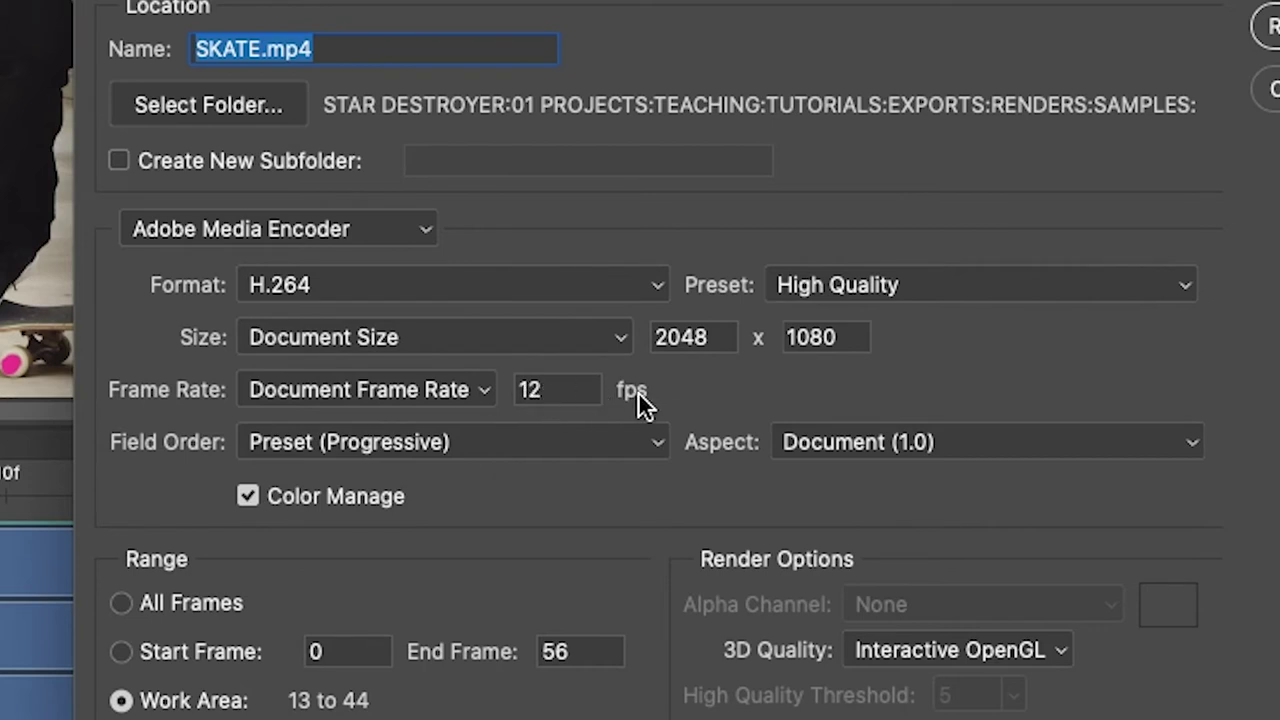
{"action": "left_click", "coordinate": [1016, 291]}
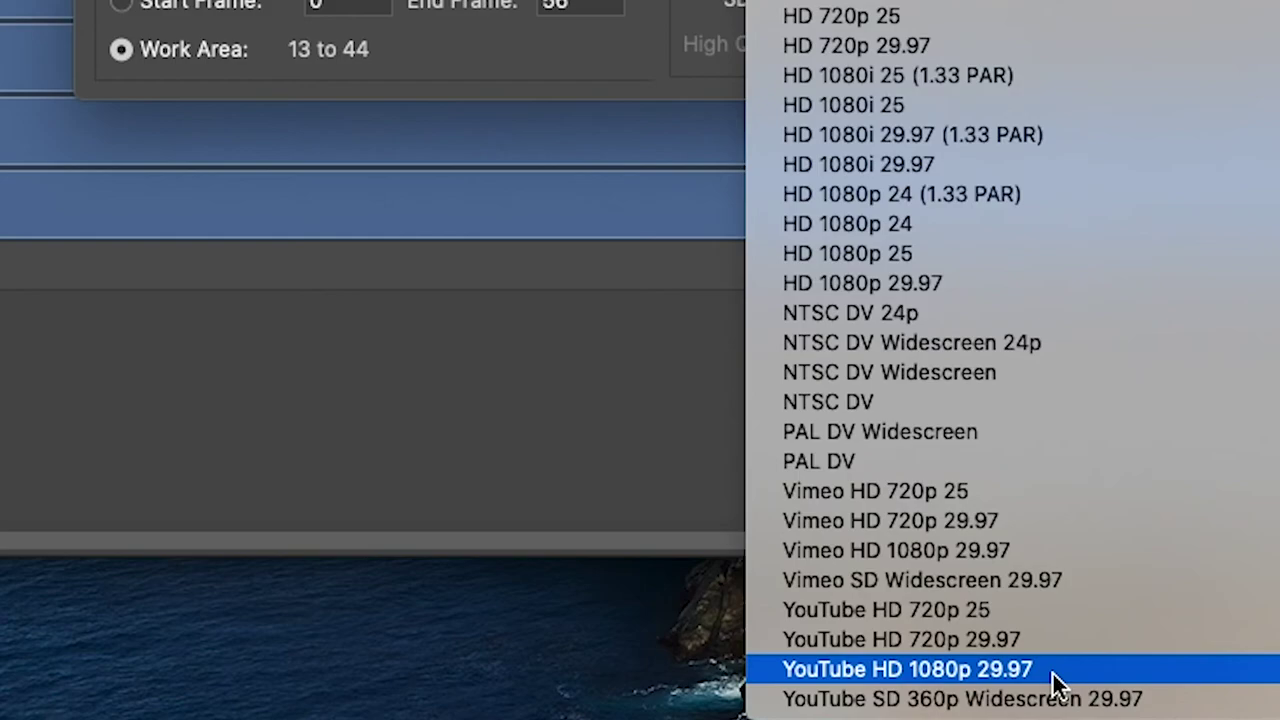
{"action": "left_click", "coordinate": [1053, 676]}
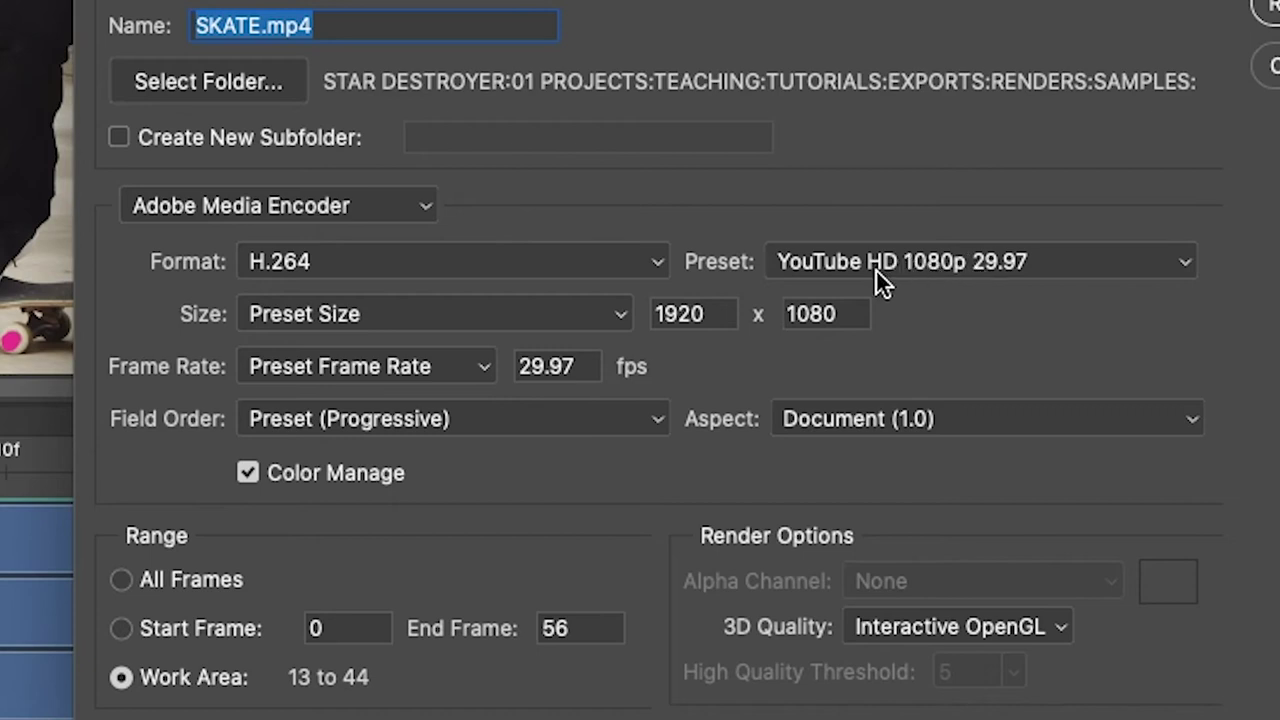
{"action": "left_click_drag", "start_coordinate": [586, 363], "coordinate": [352, 345]}
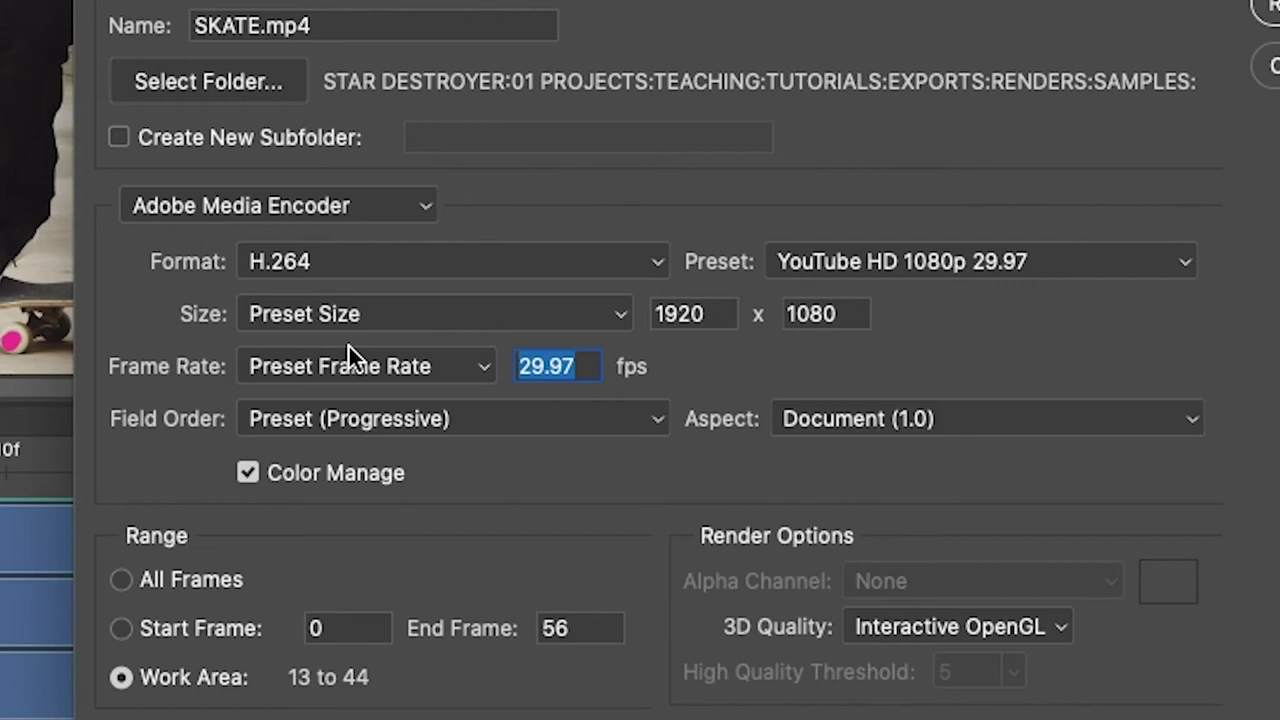
{"action": "type", "text": "12"}
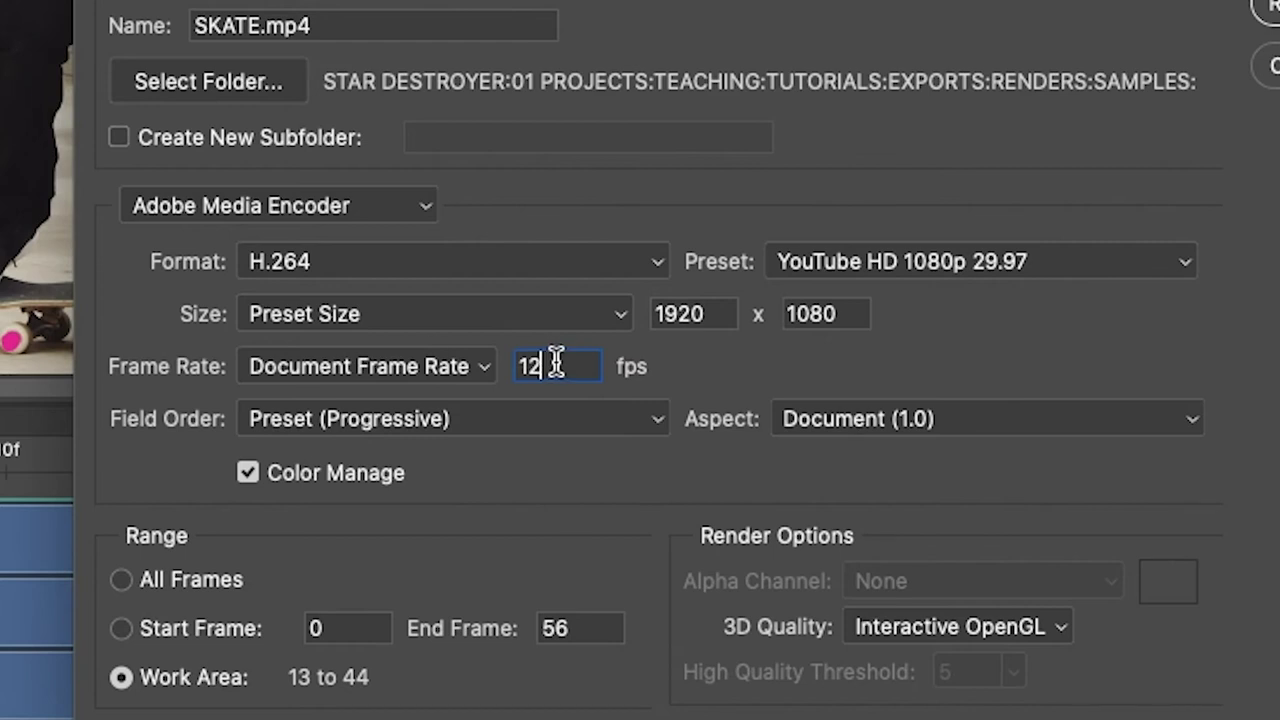
{"action": "key", "text": "Tab"}
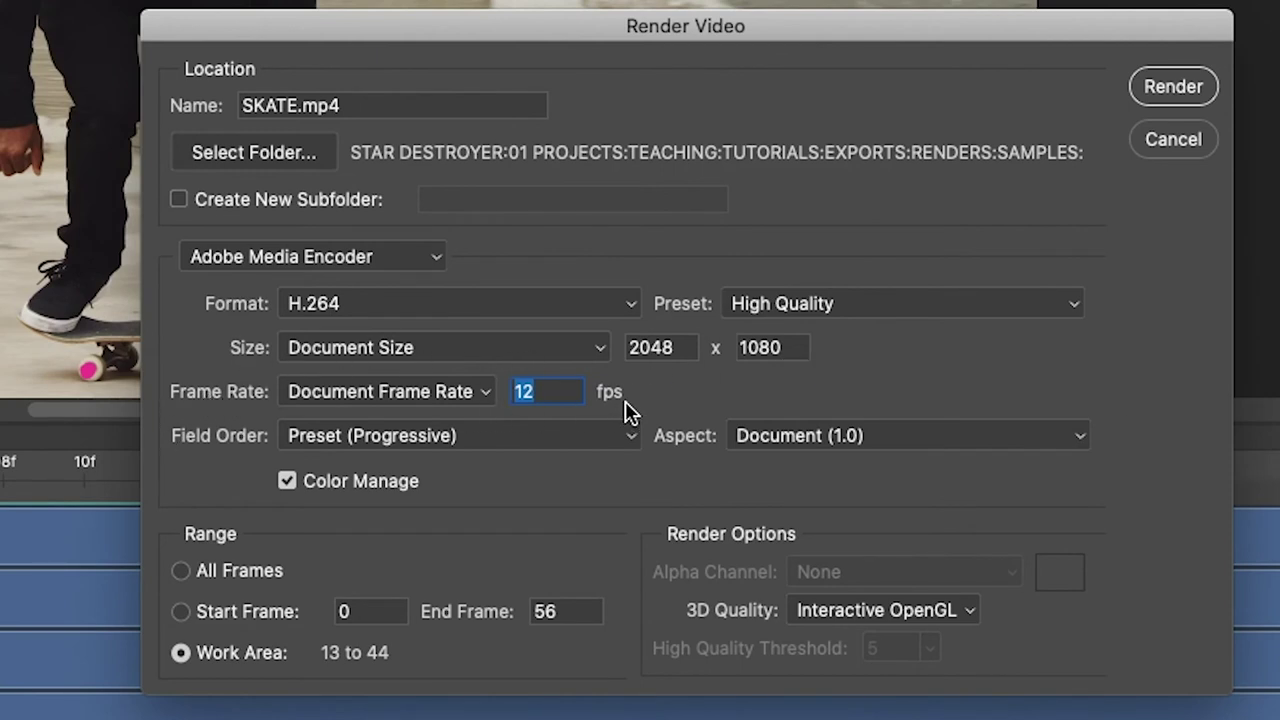
{"action": "left_click", "coordinate": [848, 302]}
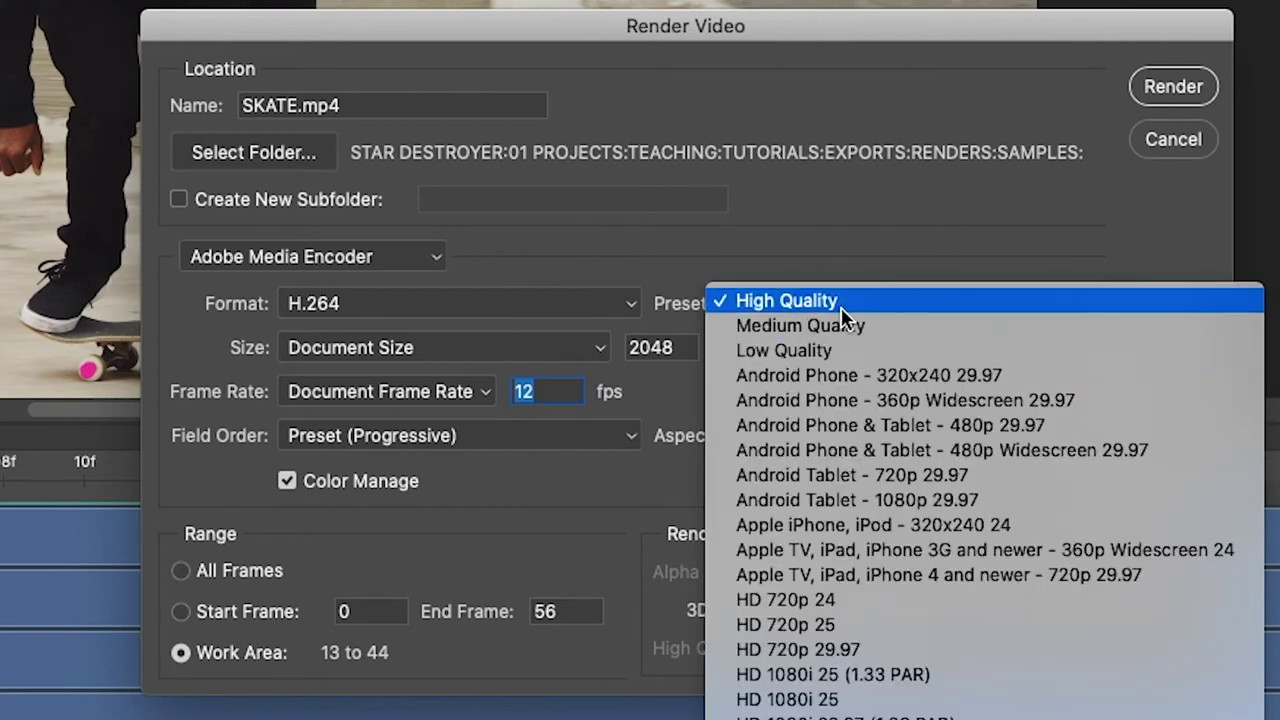
{"action": "left_click", "coordinate": [842, 310]}
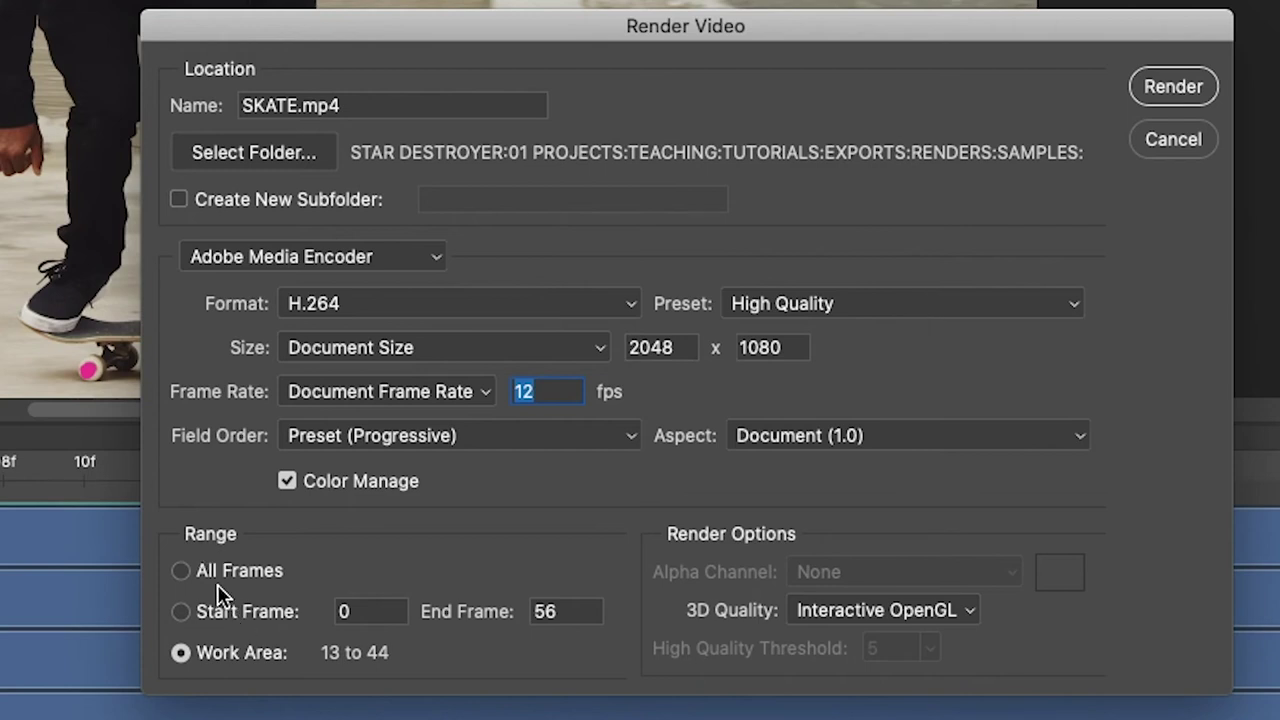
{"action": "left_click", "coordinate": [181, 574]}
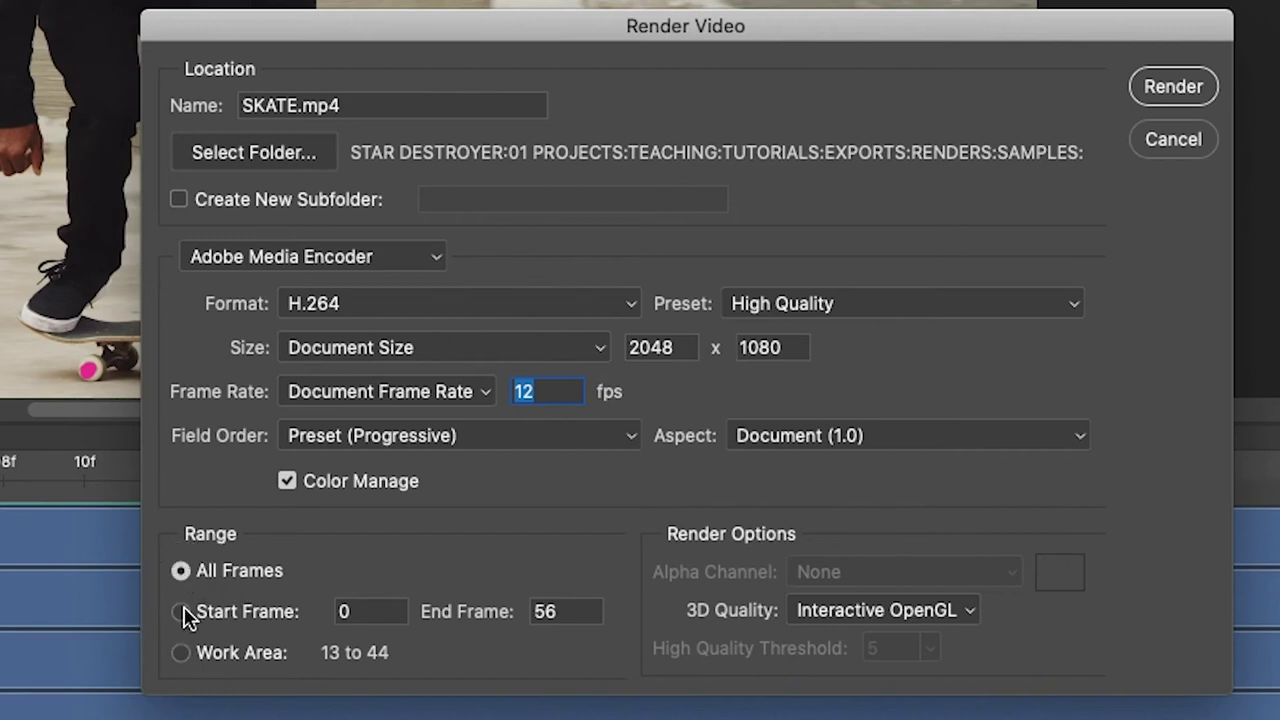
{"action": "left_click", "coordinate": [182, 654]}
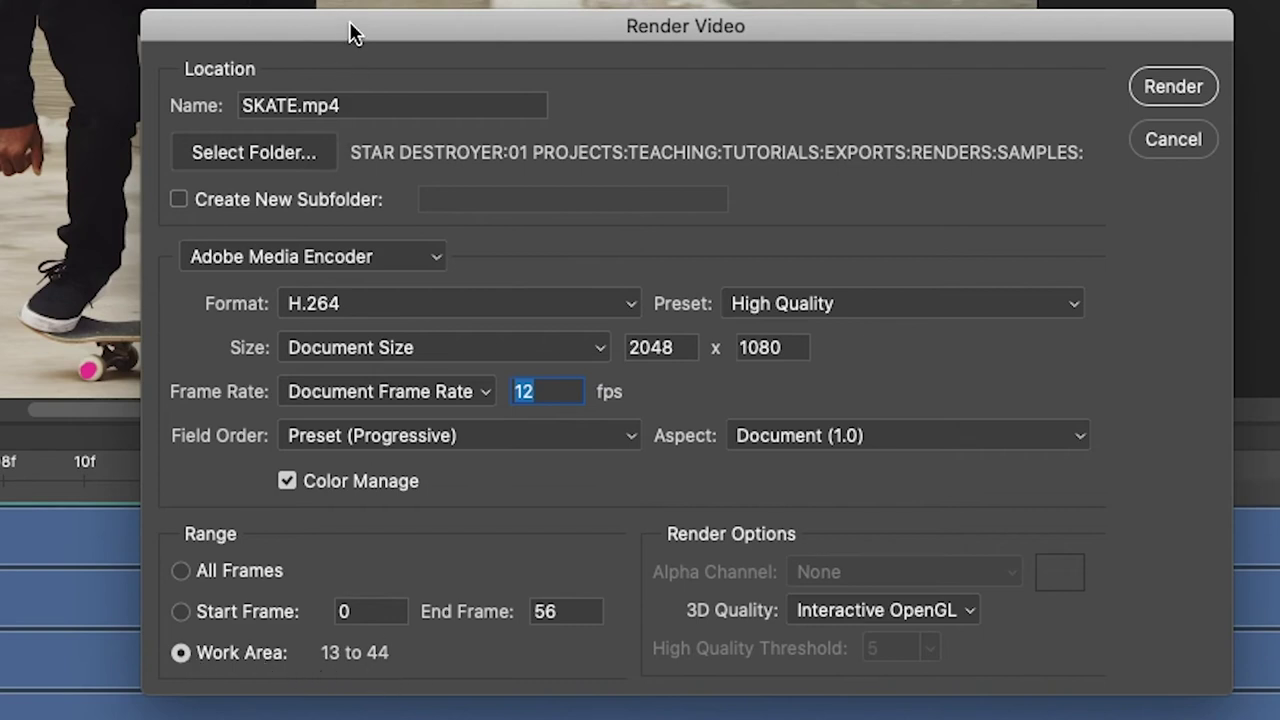
{"action": "left_click_drag", "start_coordinate": [350, 32], "coordinate": [219, 594]}
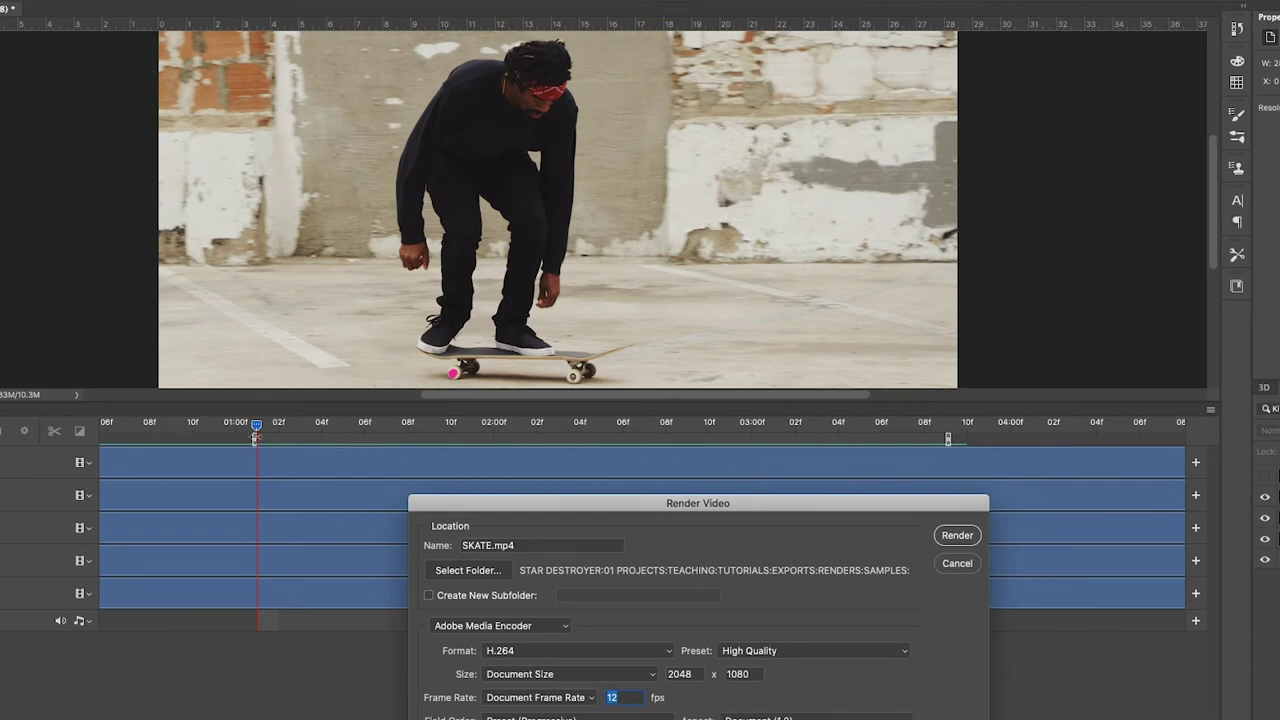
{"action": "left_click_drag", "start_coordinate": [653, 511], "coordinate": [586, 186]}
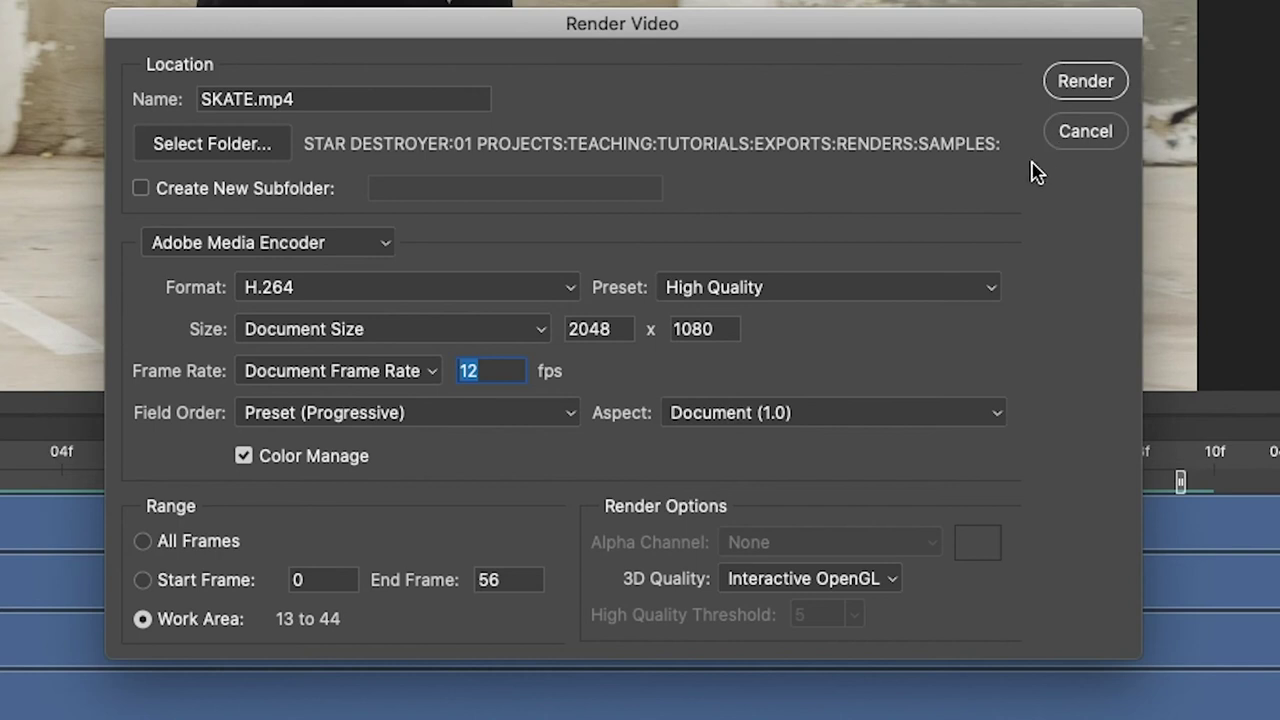
Render frames 13 to 44 to SKATE.mp4 as H.264 High Quality
{"action": "left_click", "coordinate": [1100, 88]}
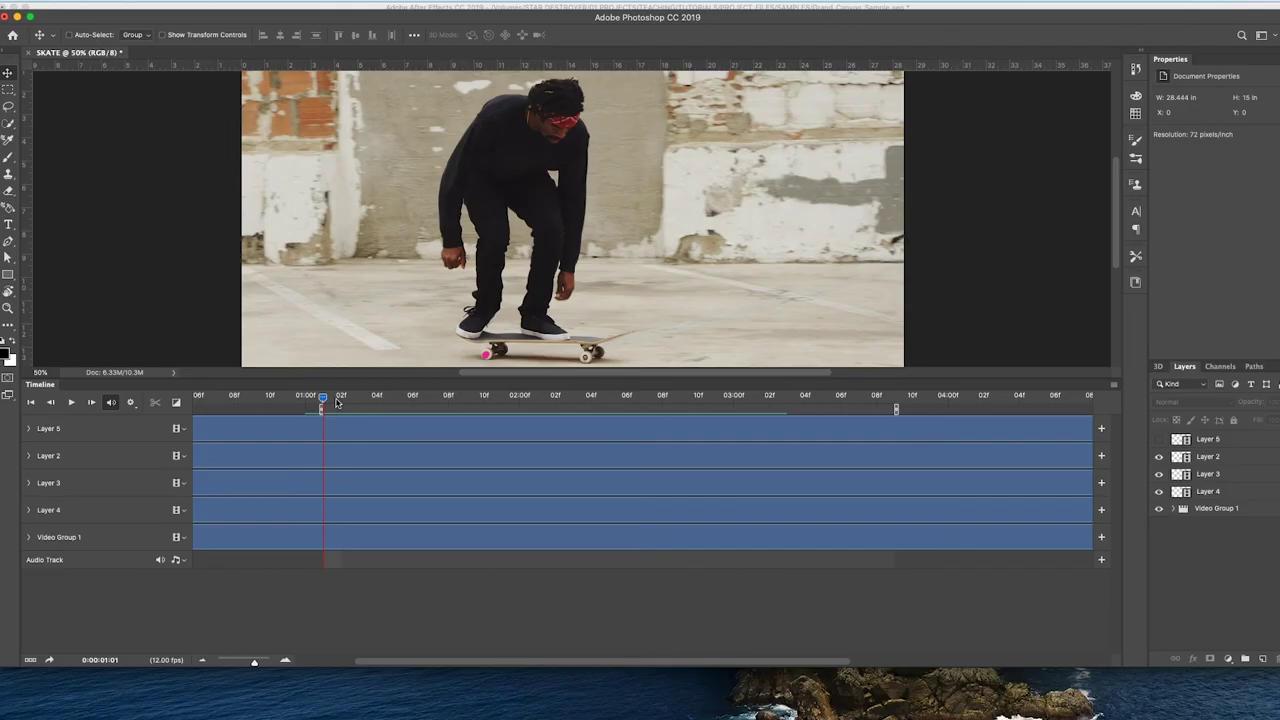
{"action": "left_click_drag", "start_coordinate": [325, 397], "coordinate": [572, 397]}
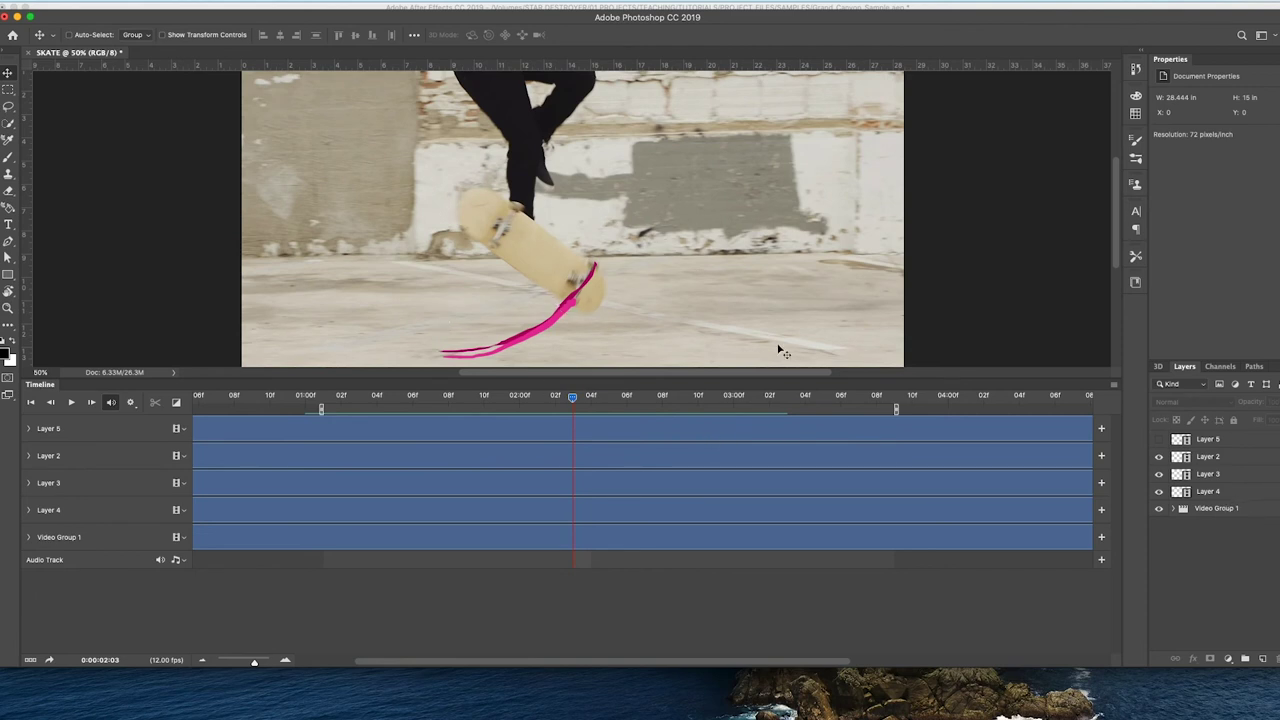
Hide Video Group 1 so only the graphics remain, and return to Render Video
{"action": "left_click", "coordinate": [1160, 510]}
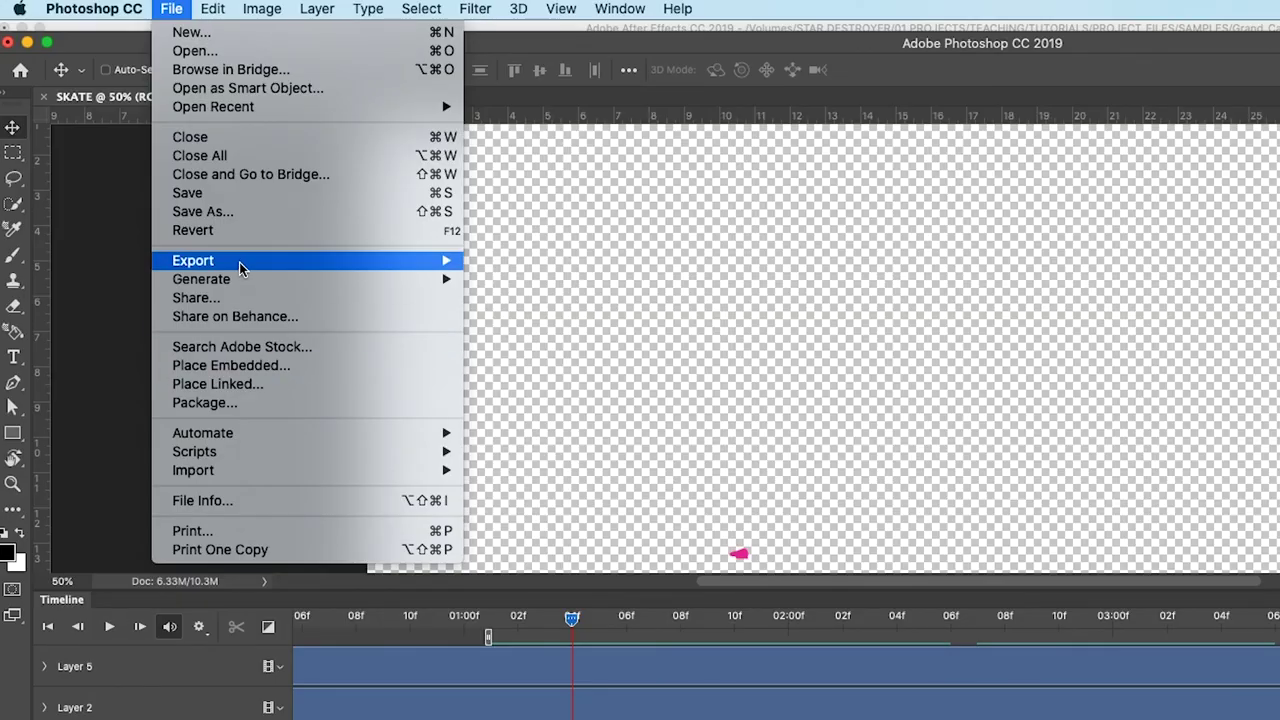
{"action": "mouse_move", "coordinate": [243, 266]}
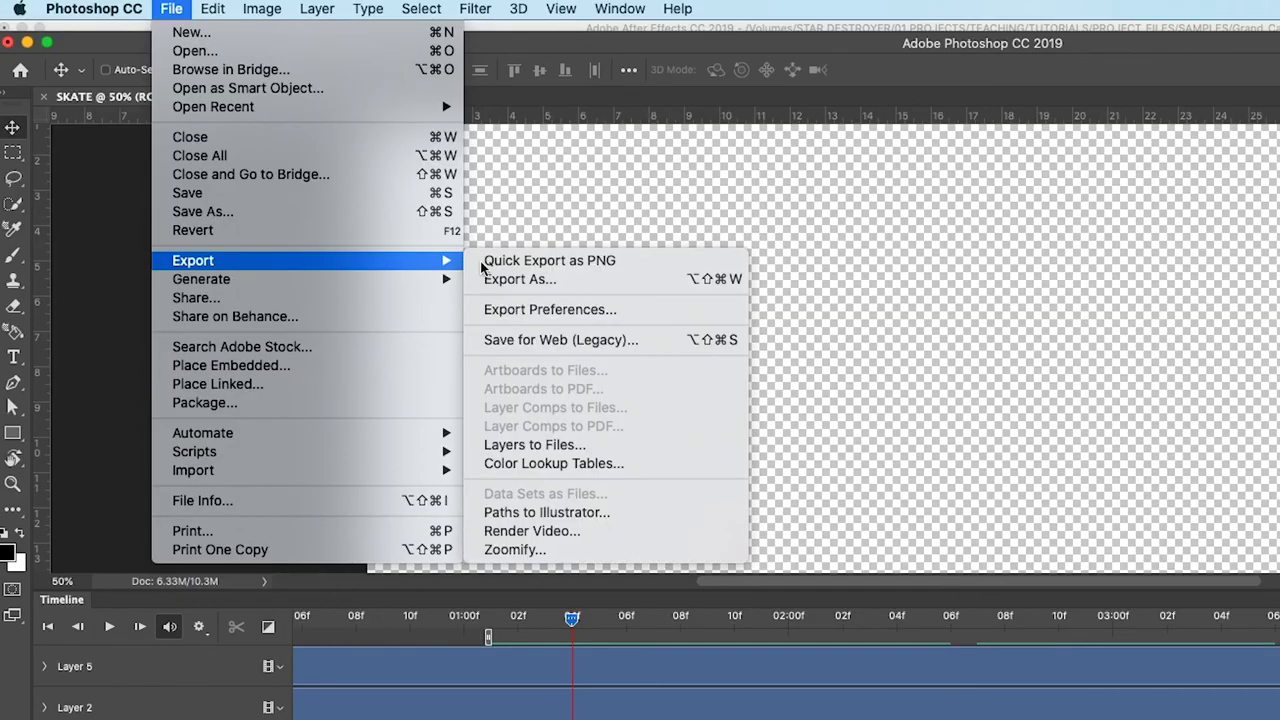
{"action": "left_click", "coordinate": [560, 534]}
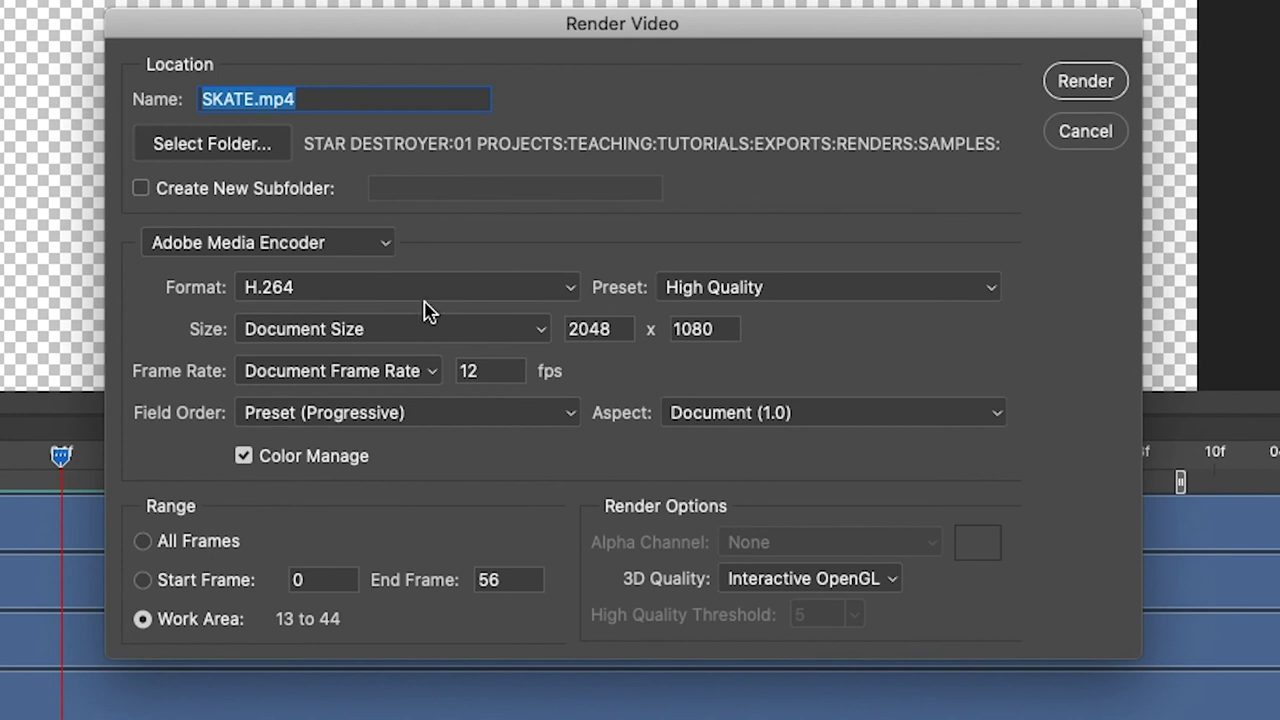
Switch the output format to QuickTime, giving SKATE.mov with Animation High Quality
{"action": "left_click", "coordinate": [390, 291]}
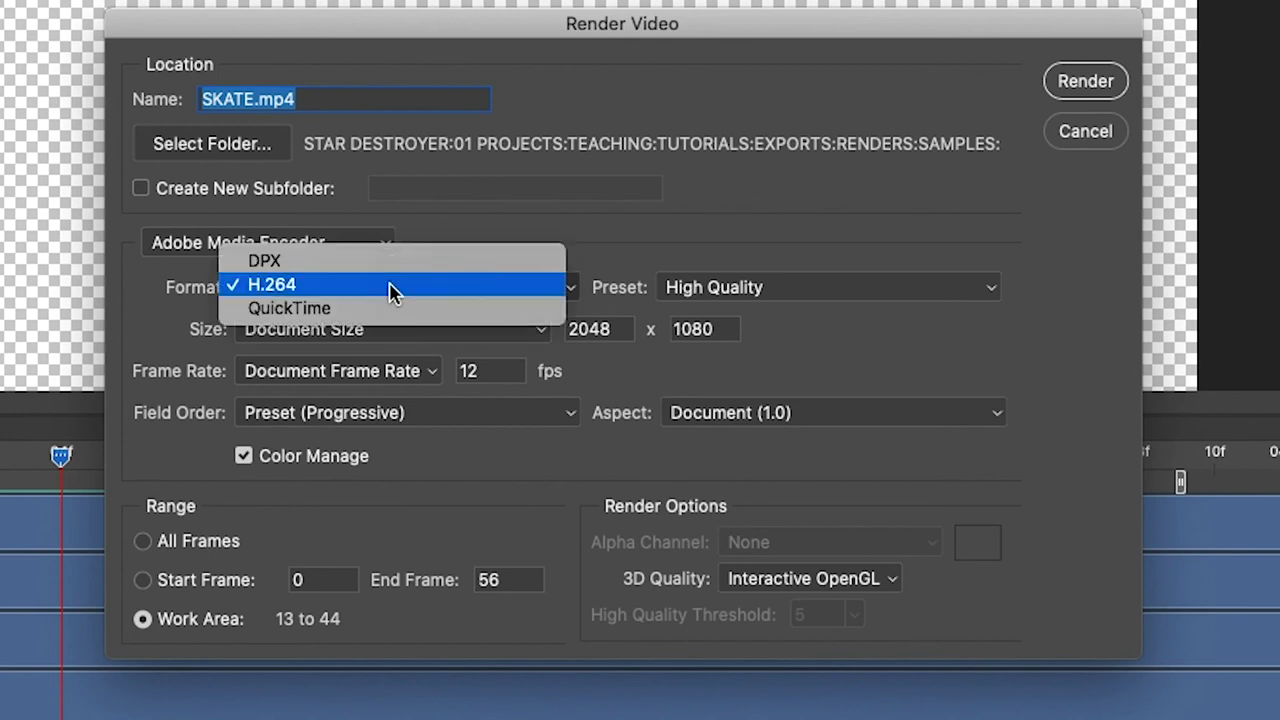
{"action": "left_click", "coordinate": [385, 294]}
{"action": "left_click", "coordinate": [335, 295]}
{"action": "left_click", "coordinate": [330, 308]}
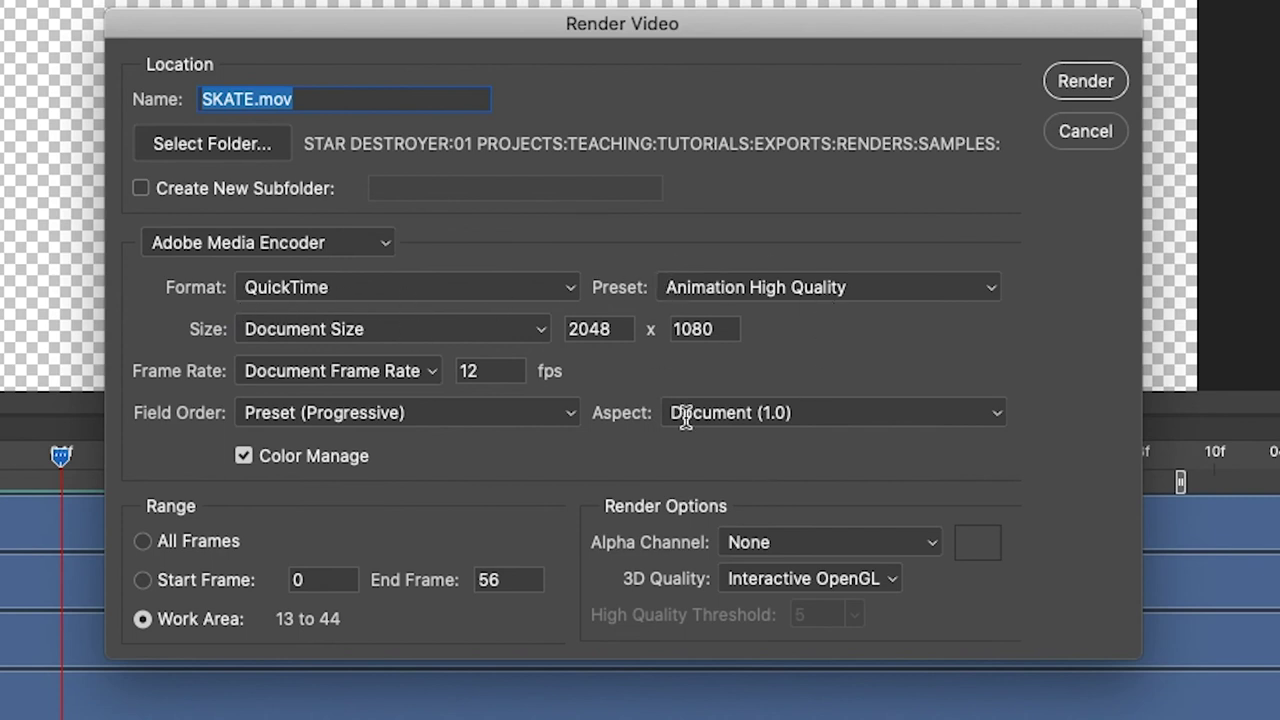
{"action": "left_click", "coordinate": [790, 548]}
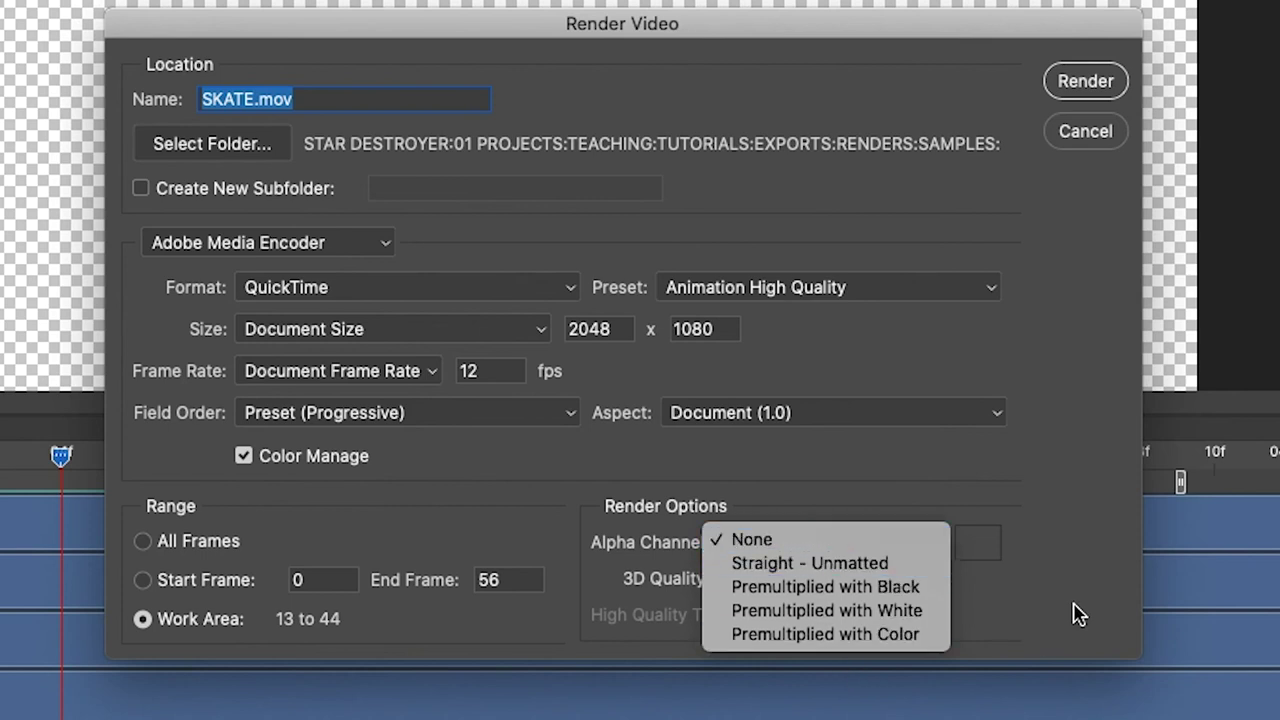
Set the QuickTime alpha channel to Straight - Unmatted
{"action": "left_click", "coordinate": [896, 564]}
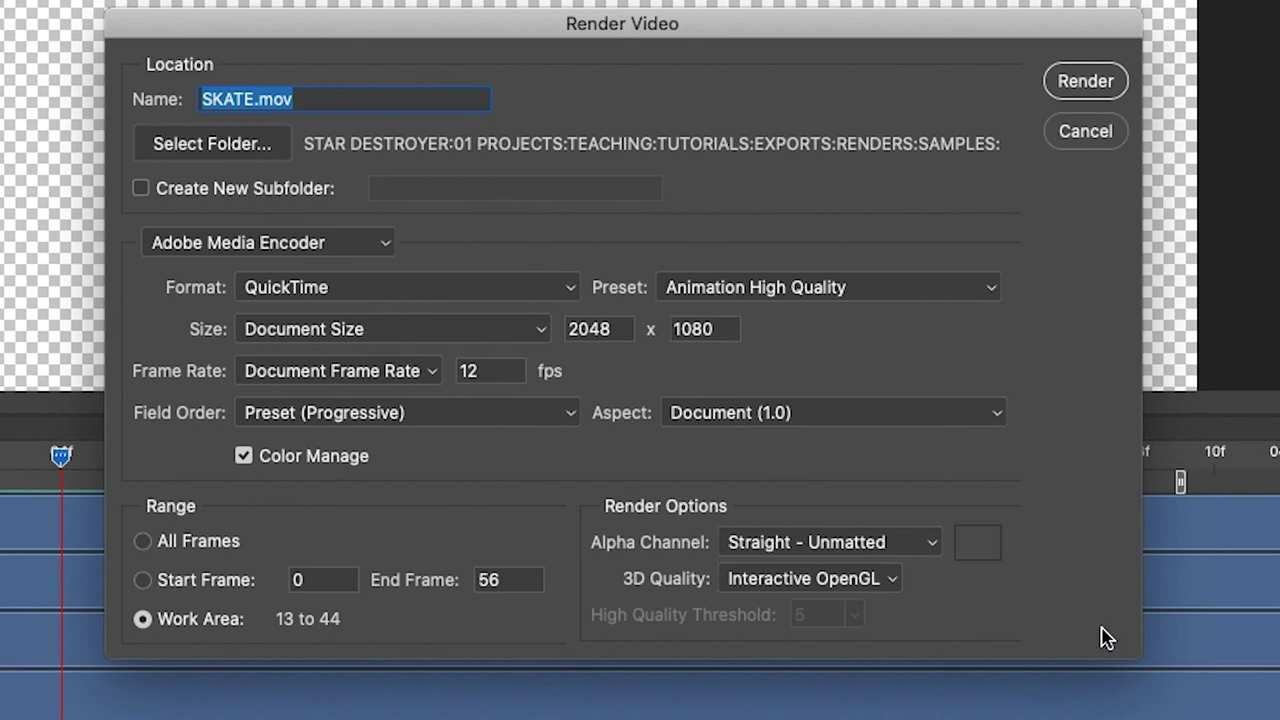
{"action": "left_click", "coordinate": [849, 541]}
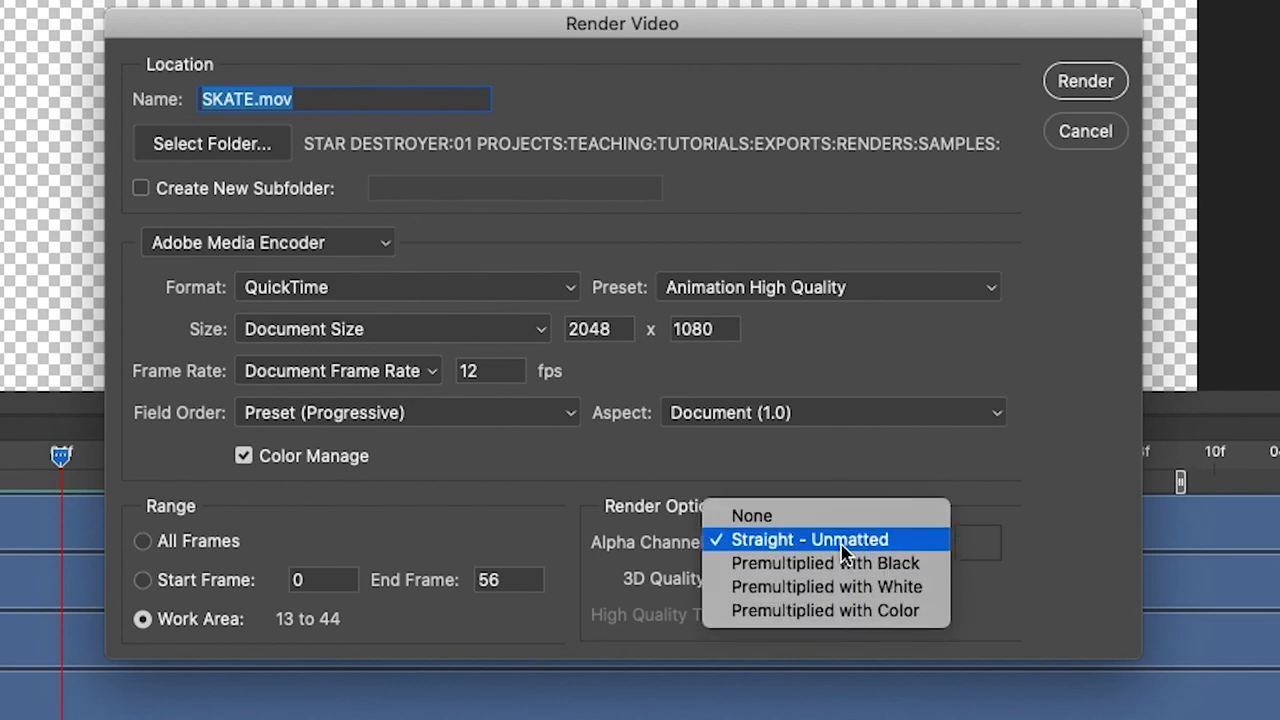
{"action": "left_click", "coordinate": [841, 546]}
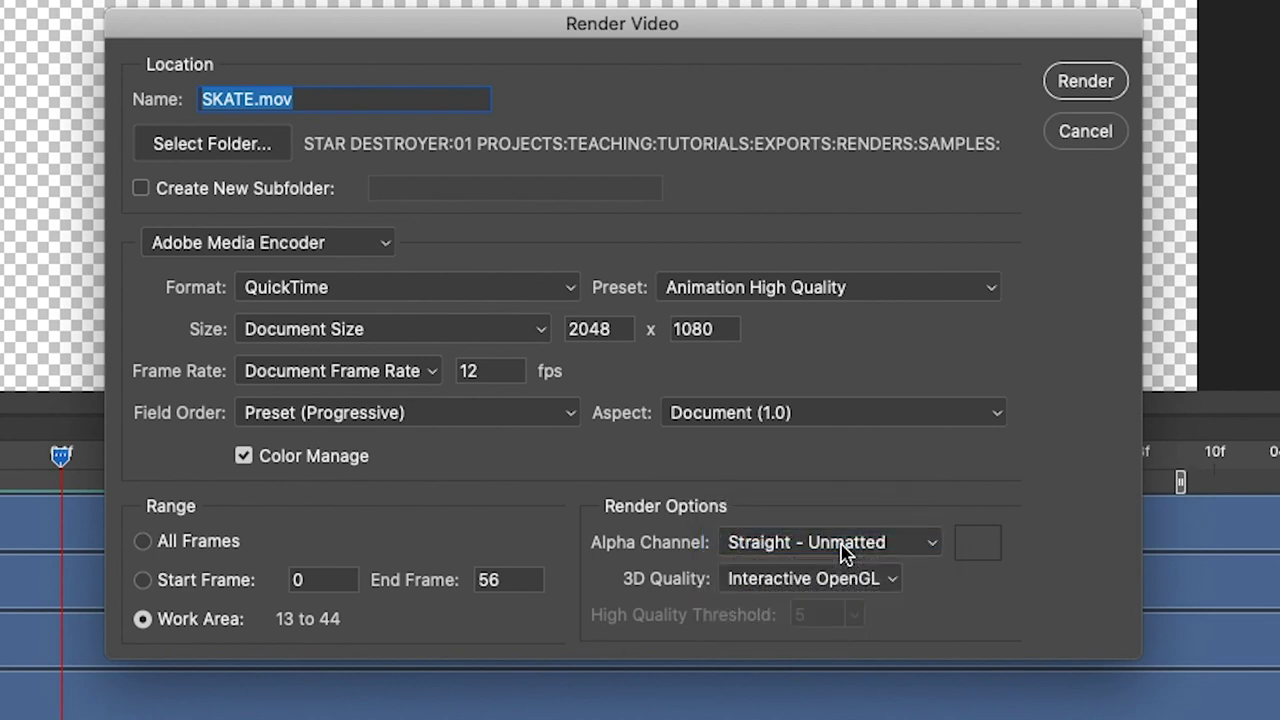
{"action": "left_click", "coordinate": [858, 289]}
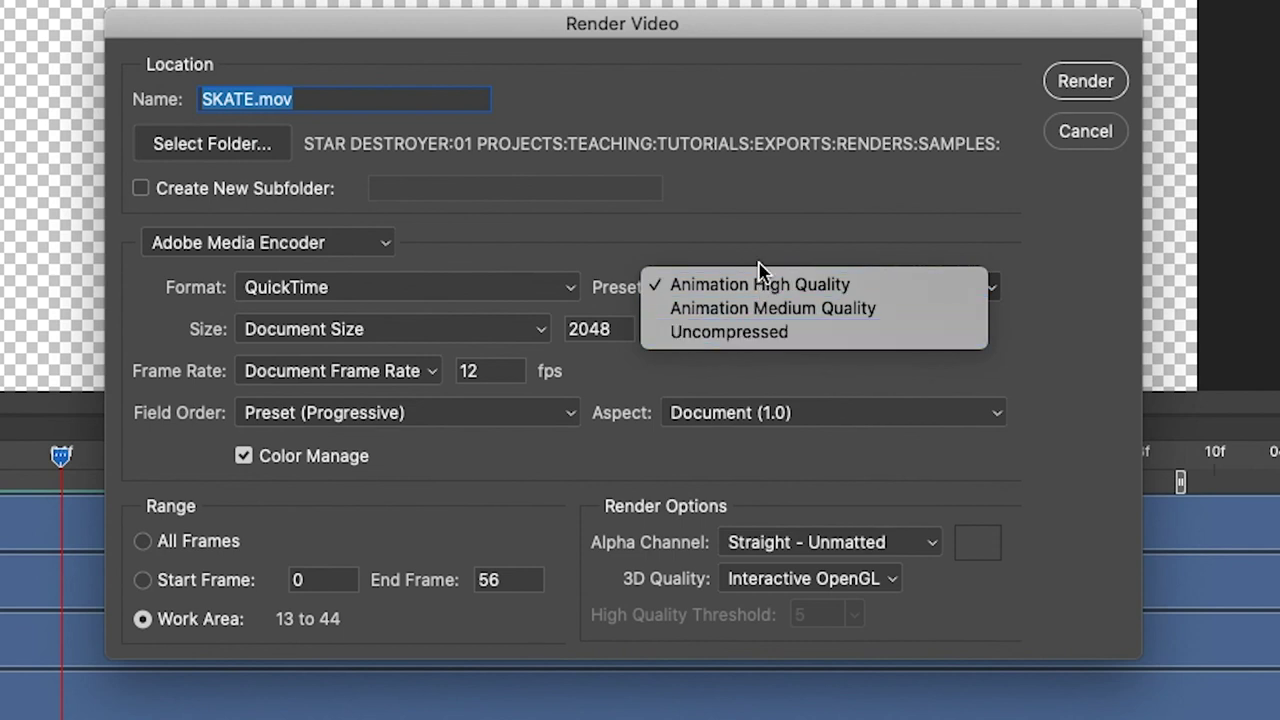
Use the Uncompressed preset, name the file SKATE_GFX.mov, and render it
{"action": "left_click", "coordinate": [762, 340]}
{"action": "type", "text": "SKATE_GFX.mov"}
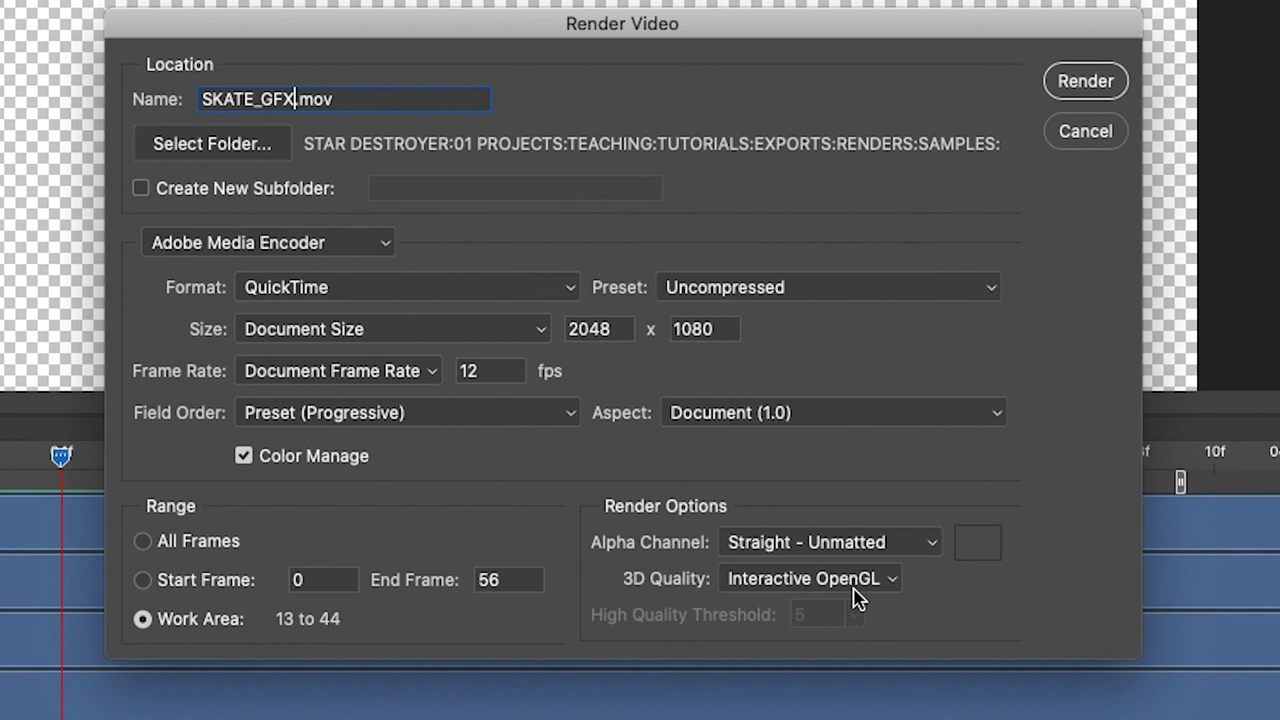
{"action": "left_click", "coordinate": [1085, 84]}
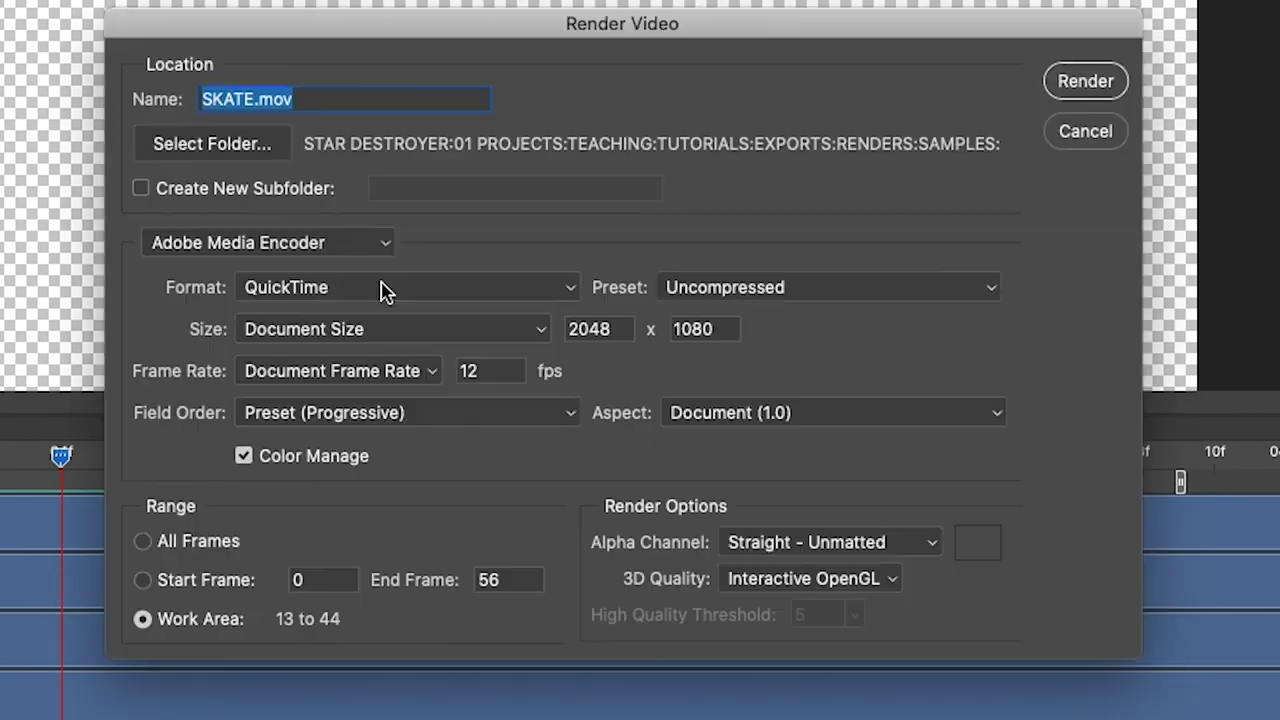
{"action": "left_click", "coordinate": [380, 287]}
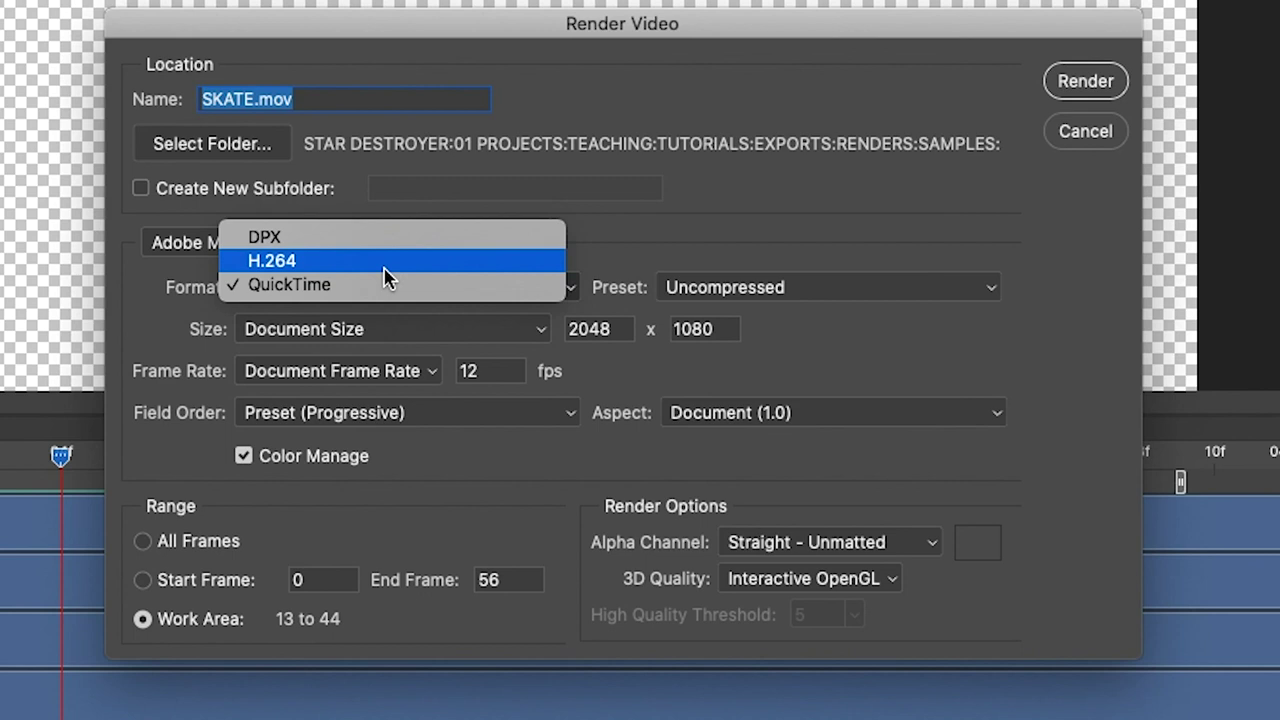
Set the format back to H.264, restoring High Quality and the SKATE.mp4 name
{"action": "left_click", "coordinate": [387, 262]}
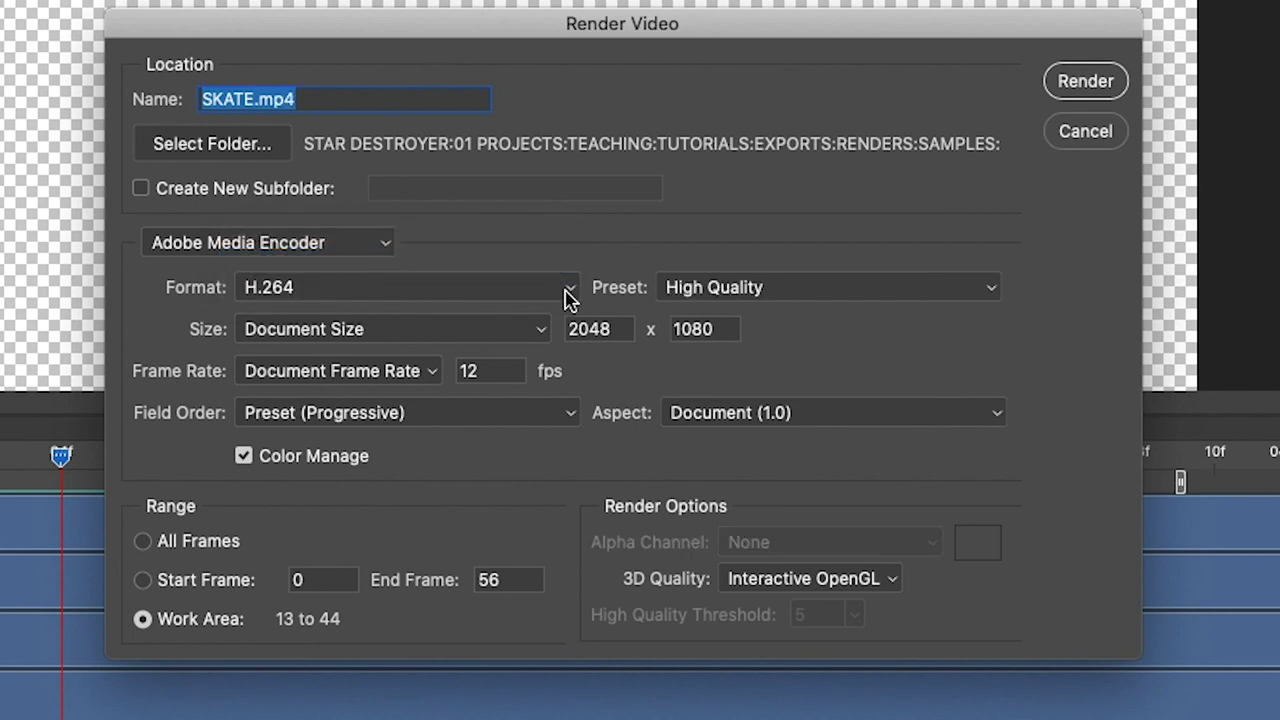